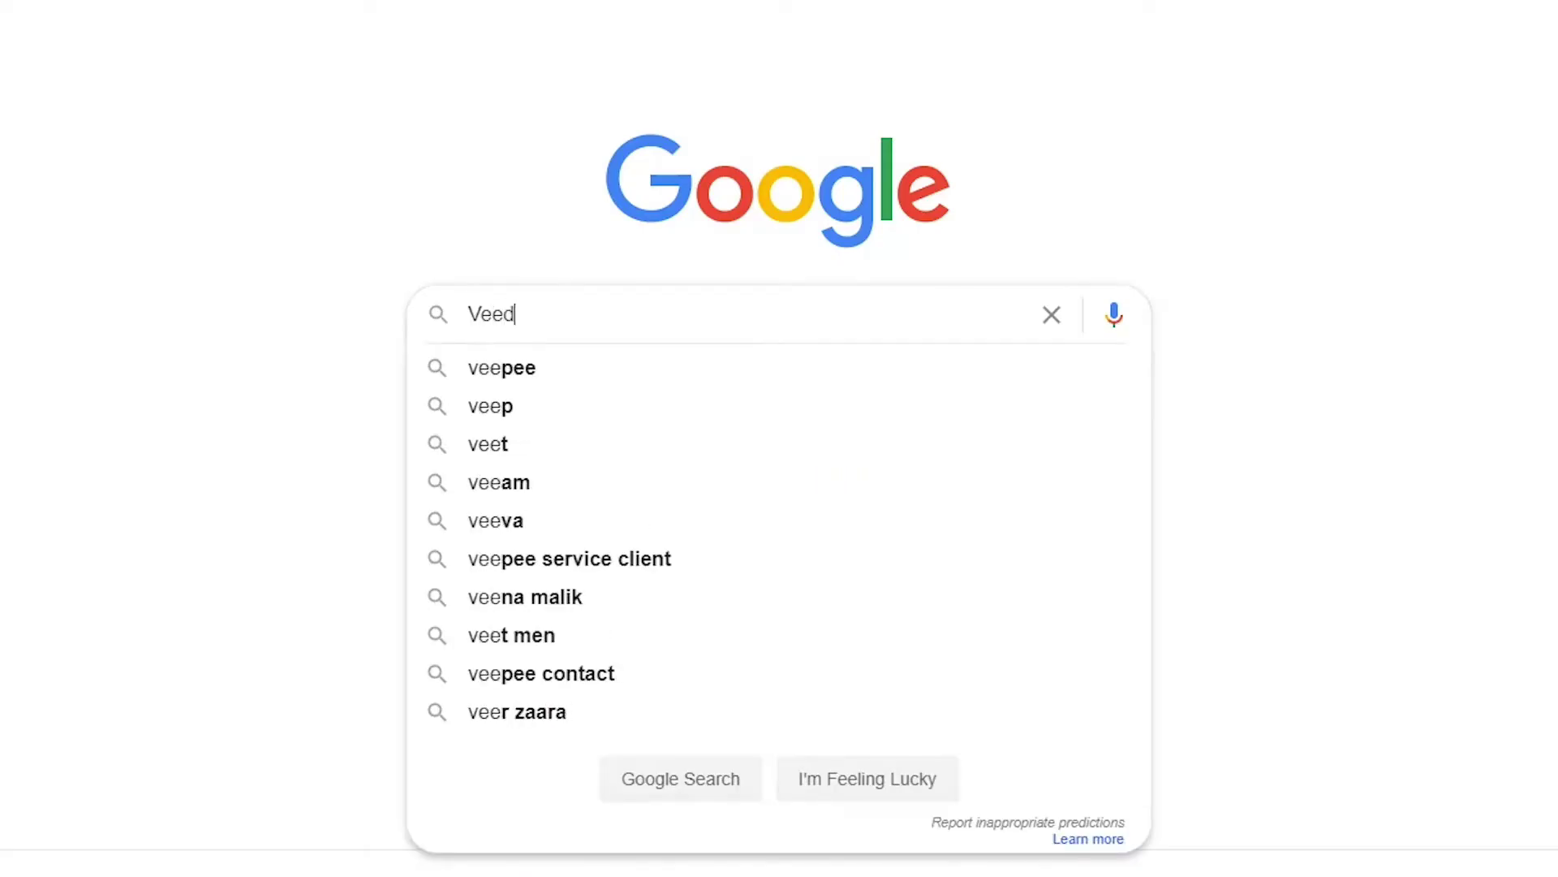
Run a Google search for 'Veed'
key("Return")
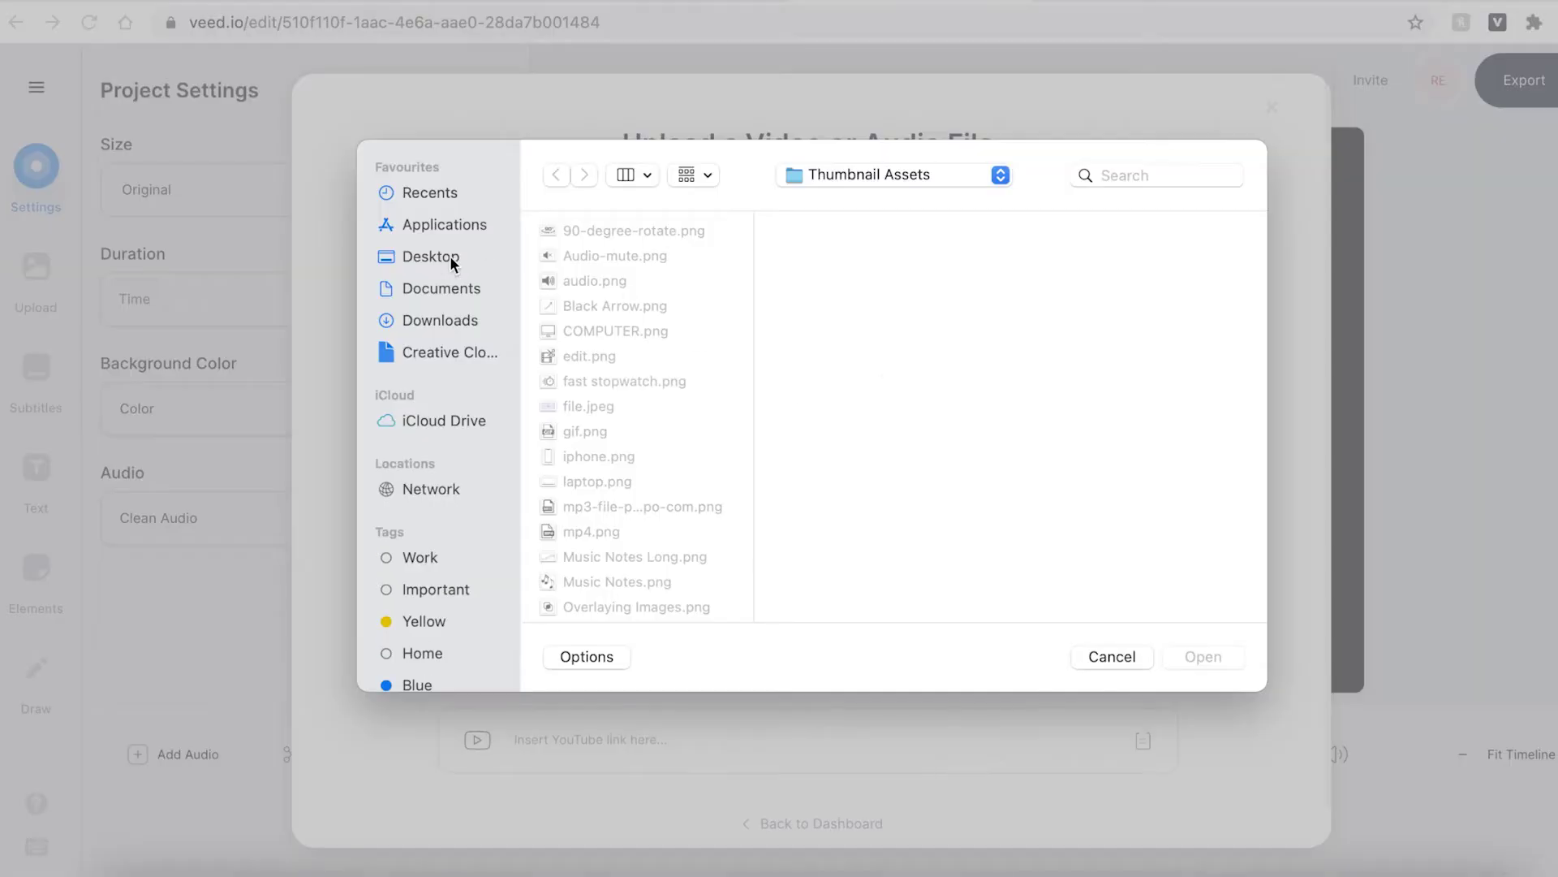
Upload Dreams.mp3 from Desktop > Example Audio into the new project
left_click(443, 256)
left_click(610, 283)
left_click(852, 230)
left_click(1203, 657)
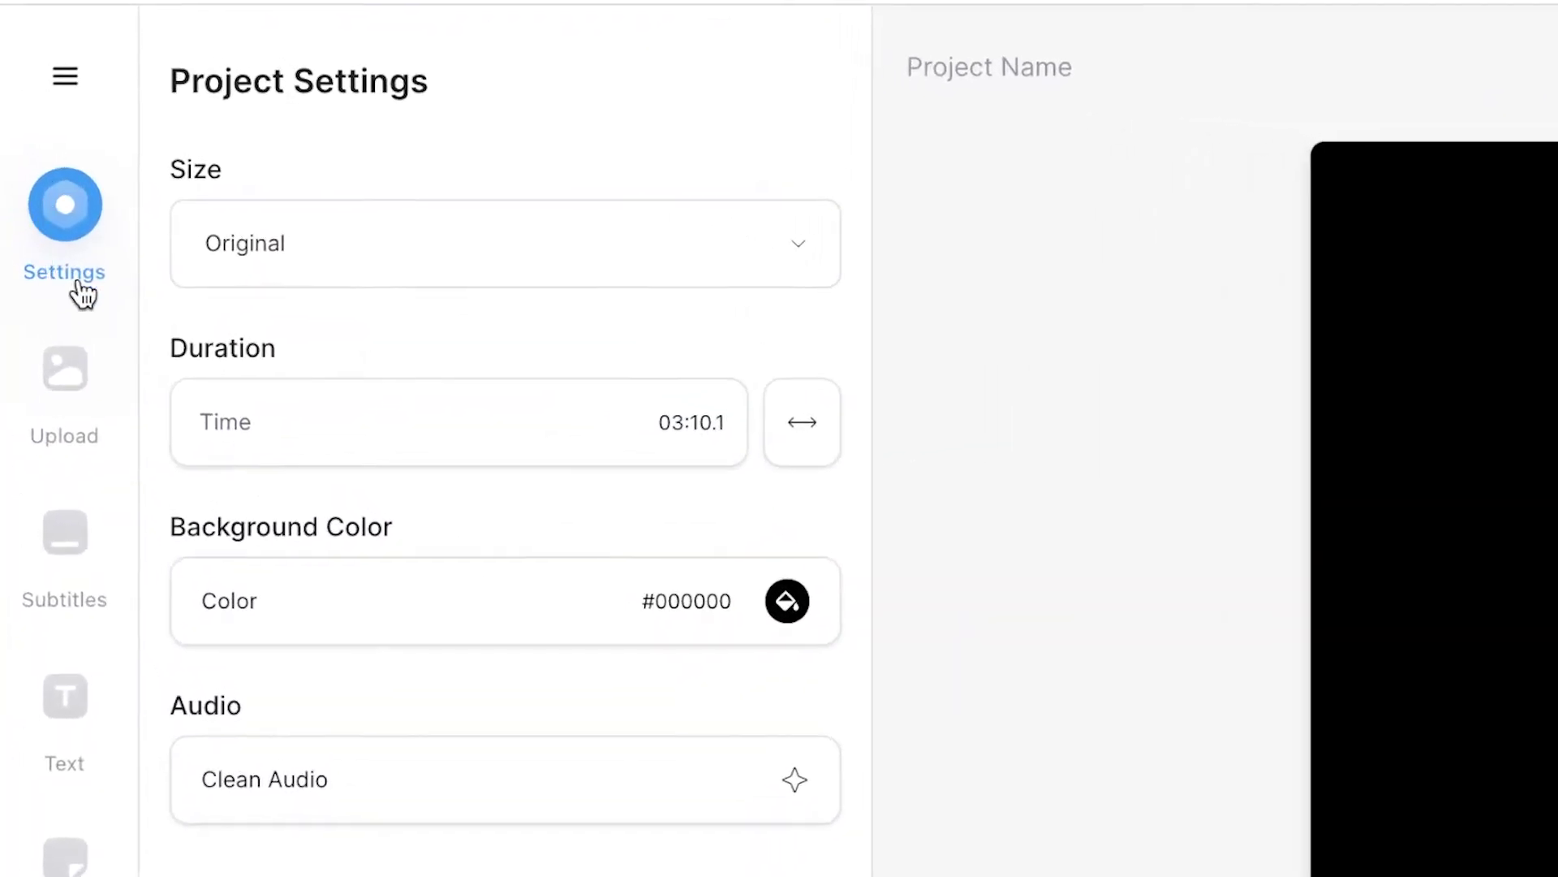
Choose YouTube (16:9) from the Project Settings size list instead of Original
left_click(390, 249)
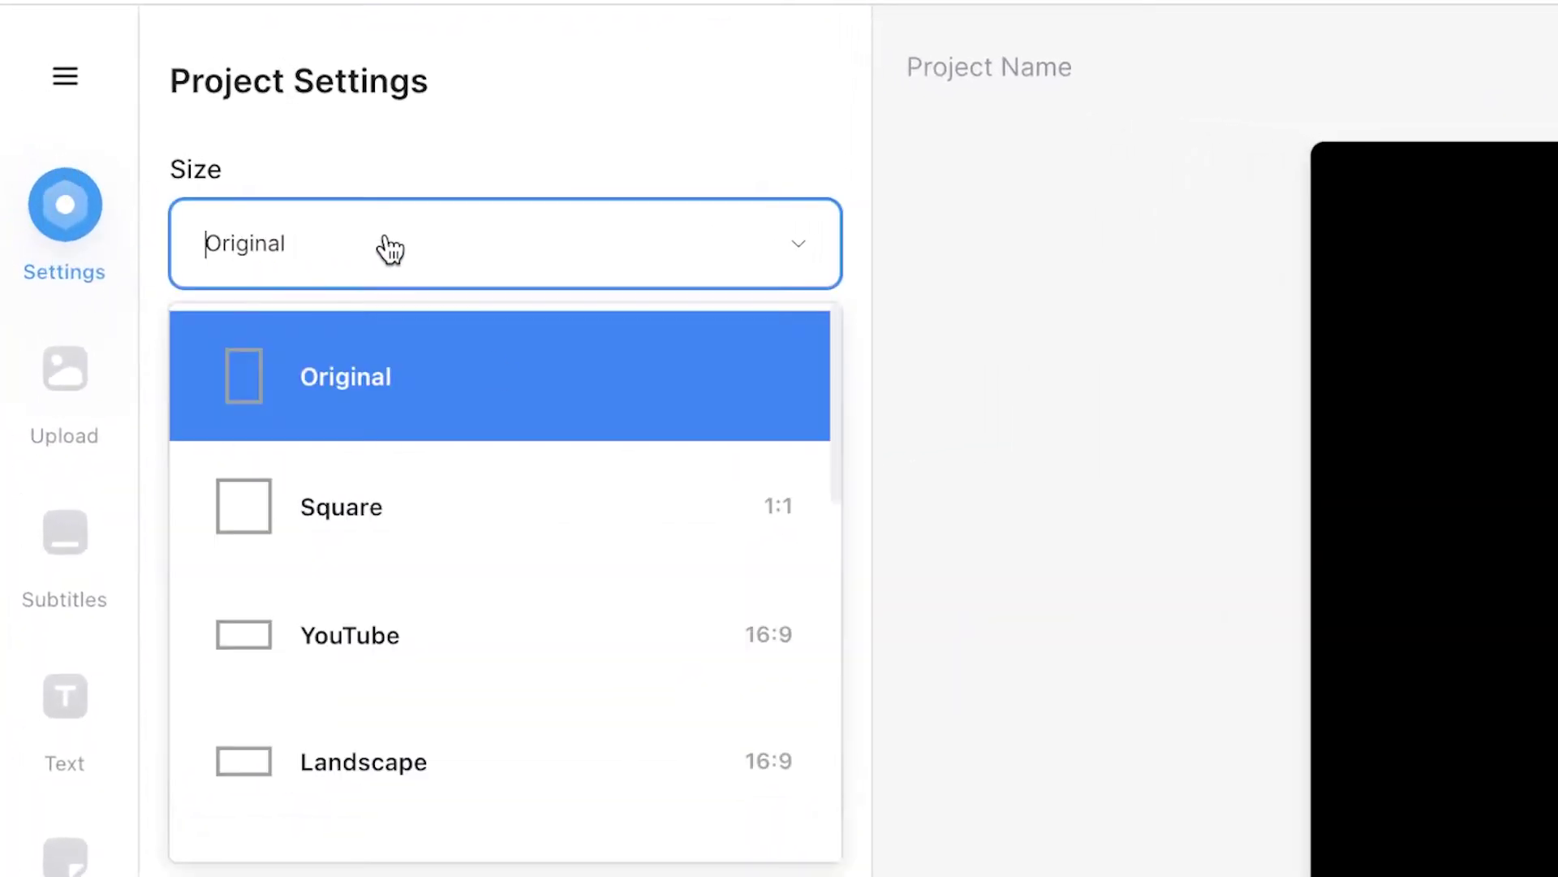
scroll(492, 369, "down", 5)
scroll(495, 359, "down", 3)
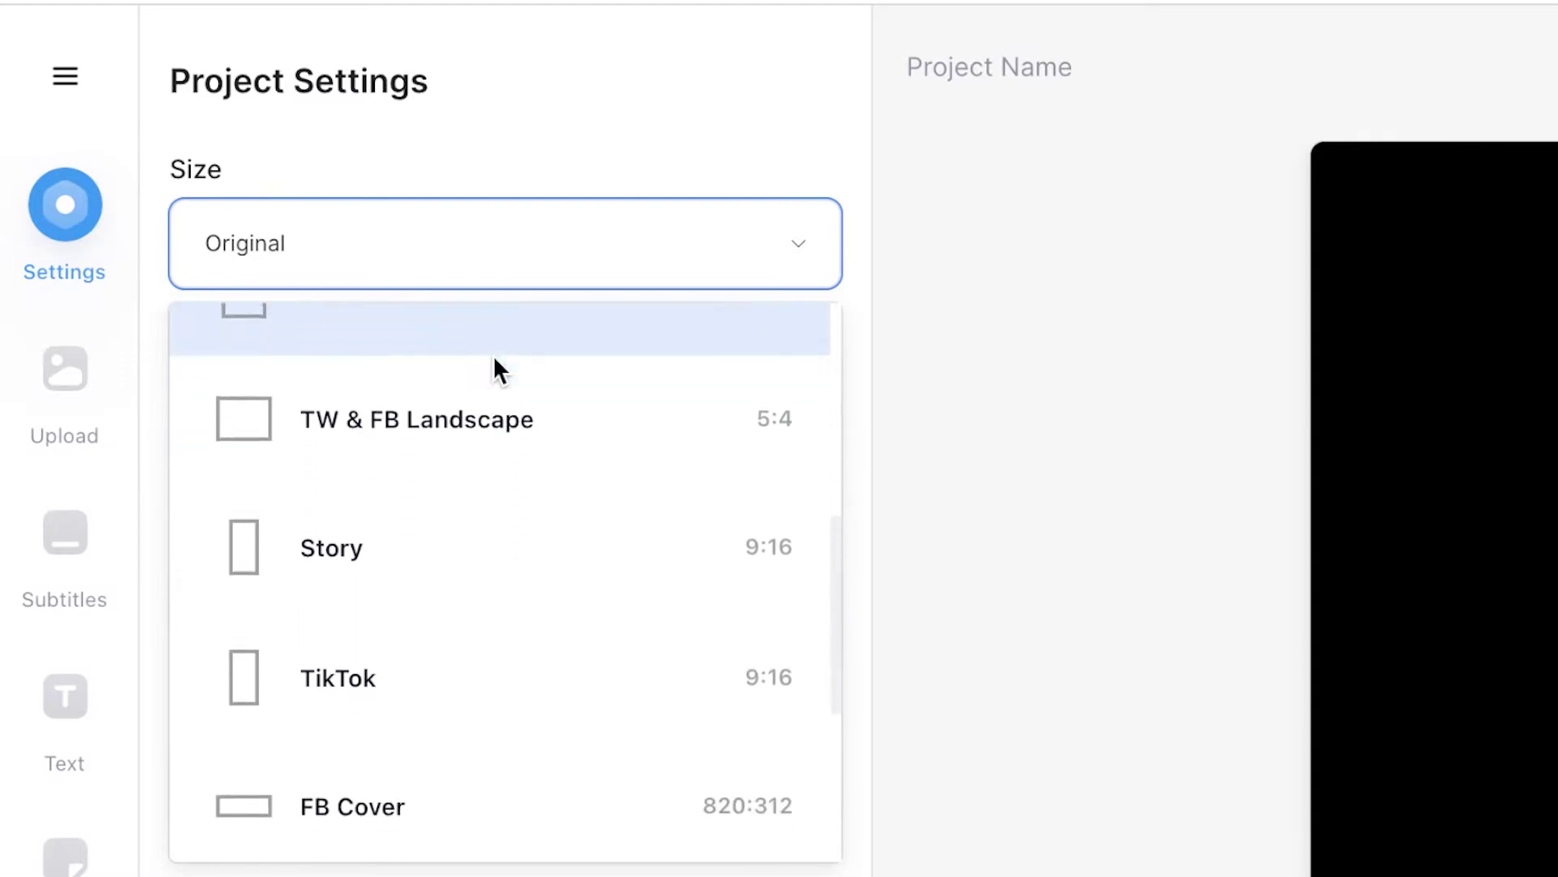
scroll(494, 360, "up", 7)
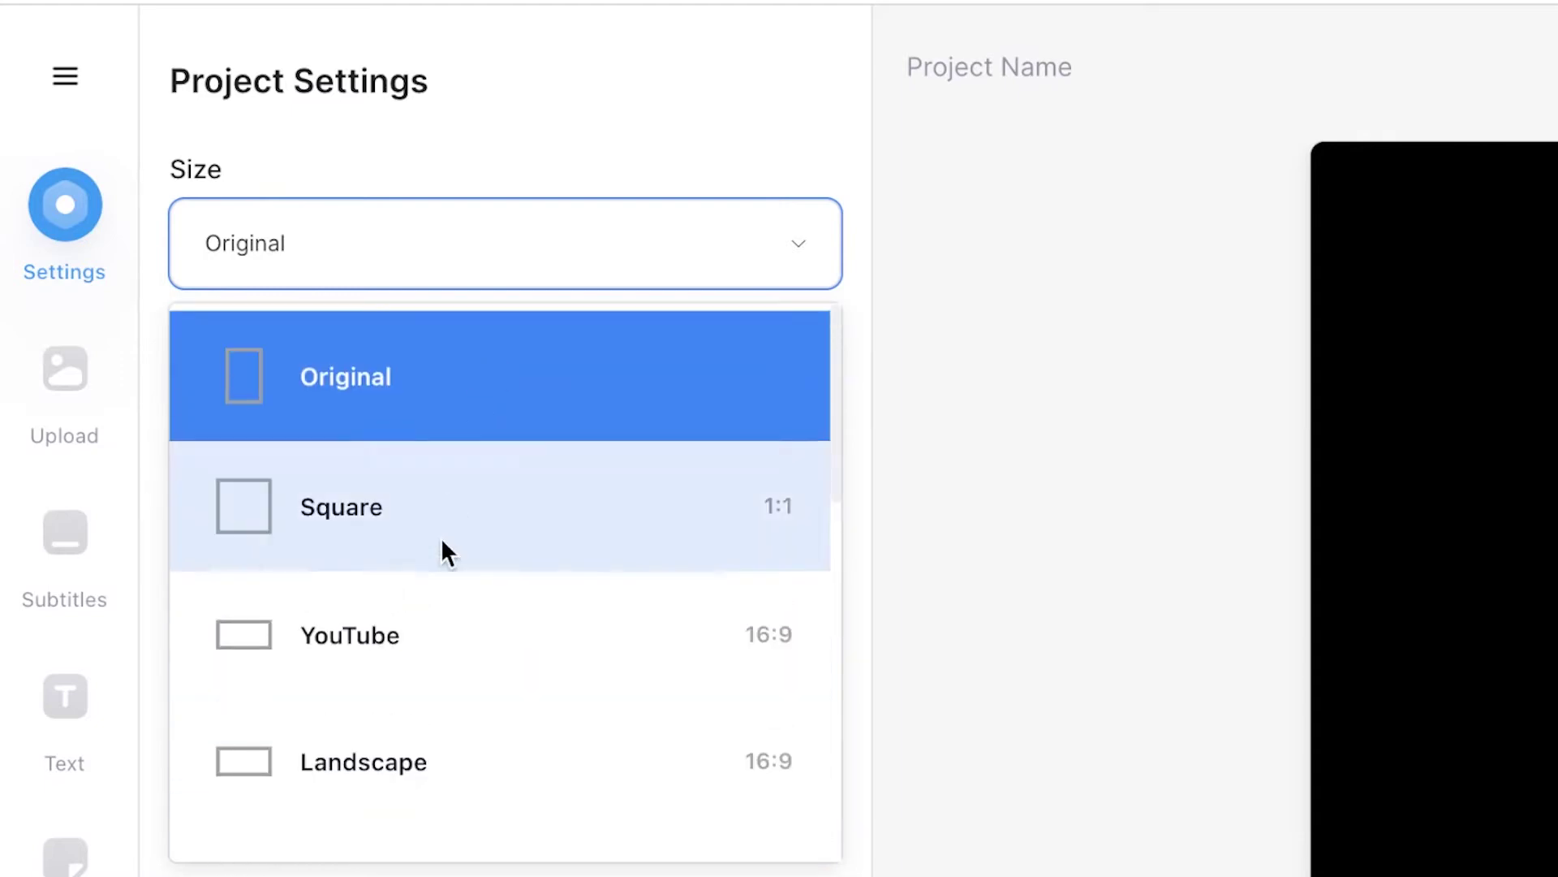
left_click(413, 641)
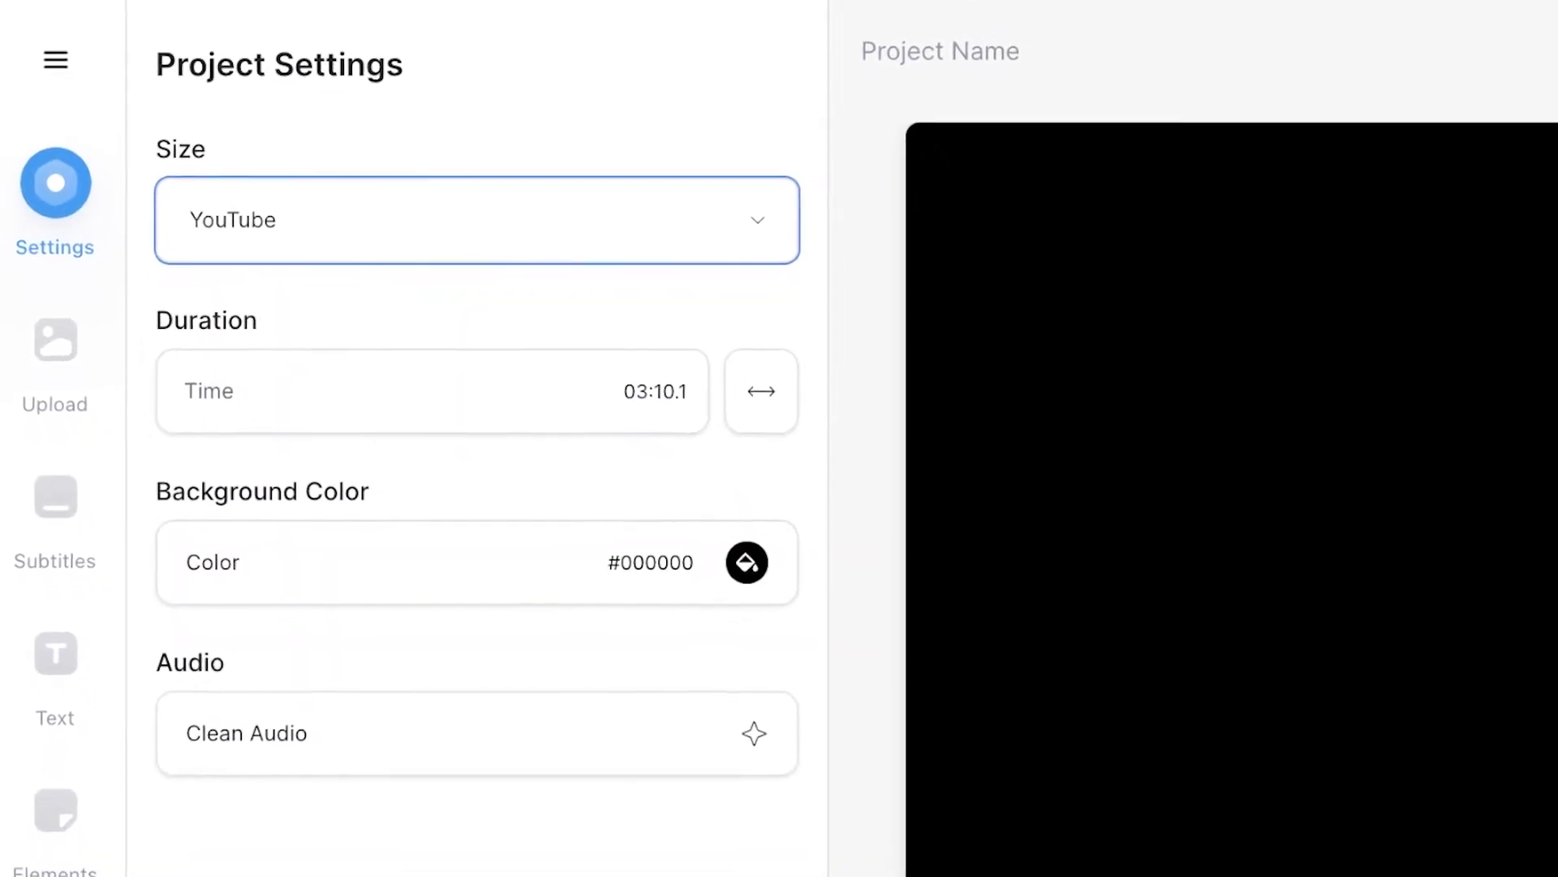
Add the circular style from the Elements sound wave gallery to the canvas
left_click(43, 798)
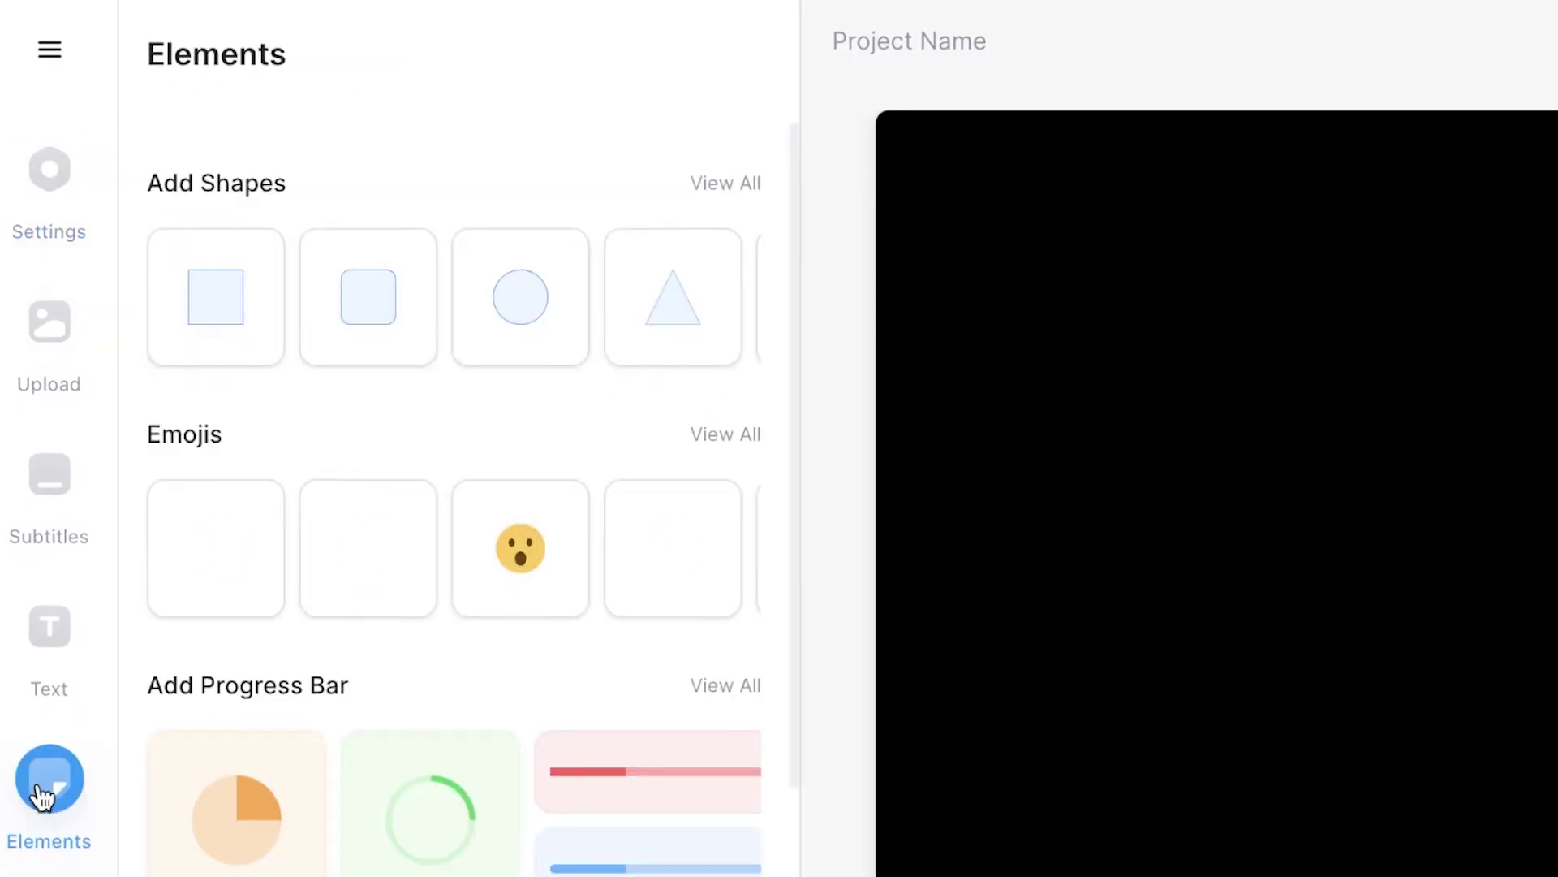
scroll(793, 303, "down", 5)
scroll(793, 300, "down", 3)
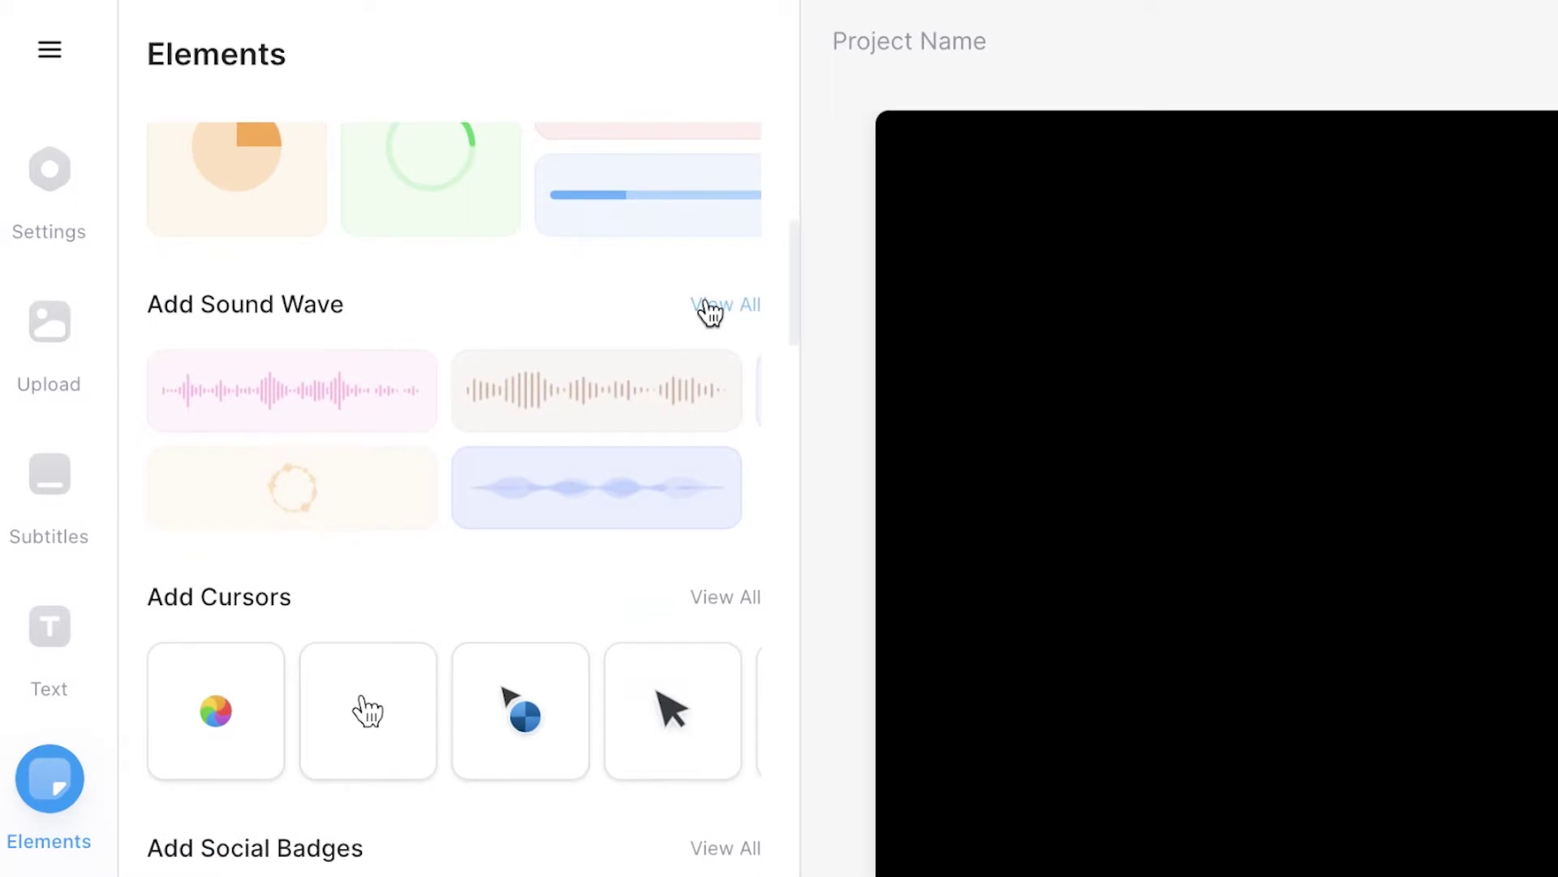
left_click(709, 305)
scroll(705, 314, "down", 6)
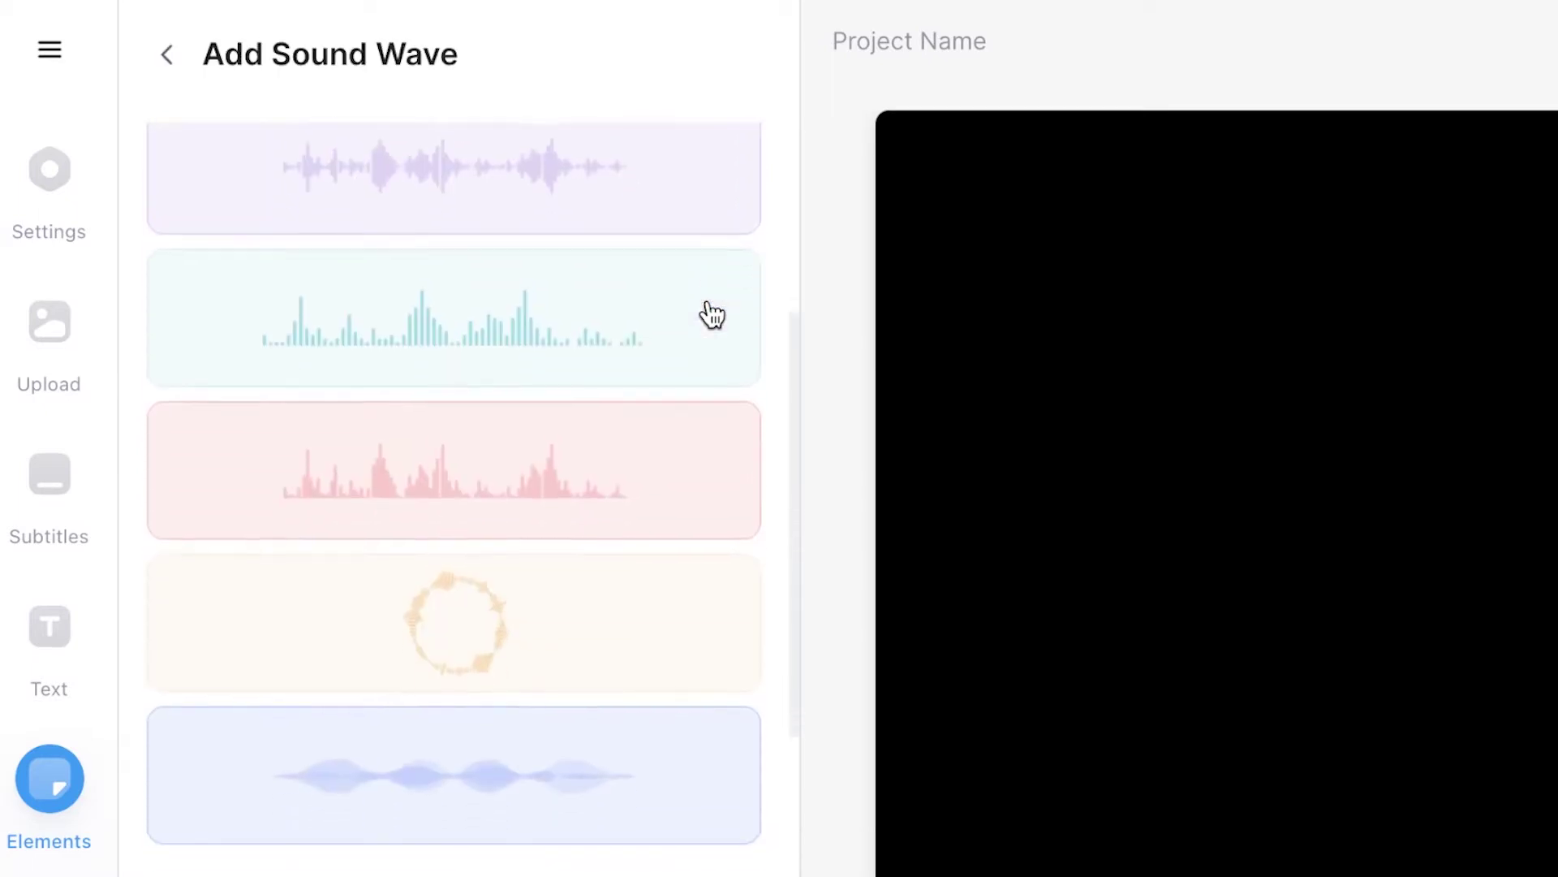
scroll(711, 315, "down", 3)
scroll(703, 313, "up", 5)
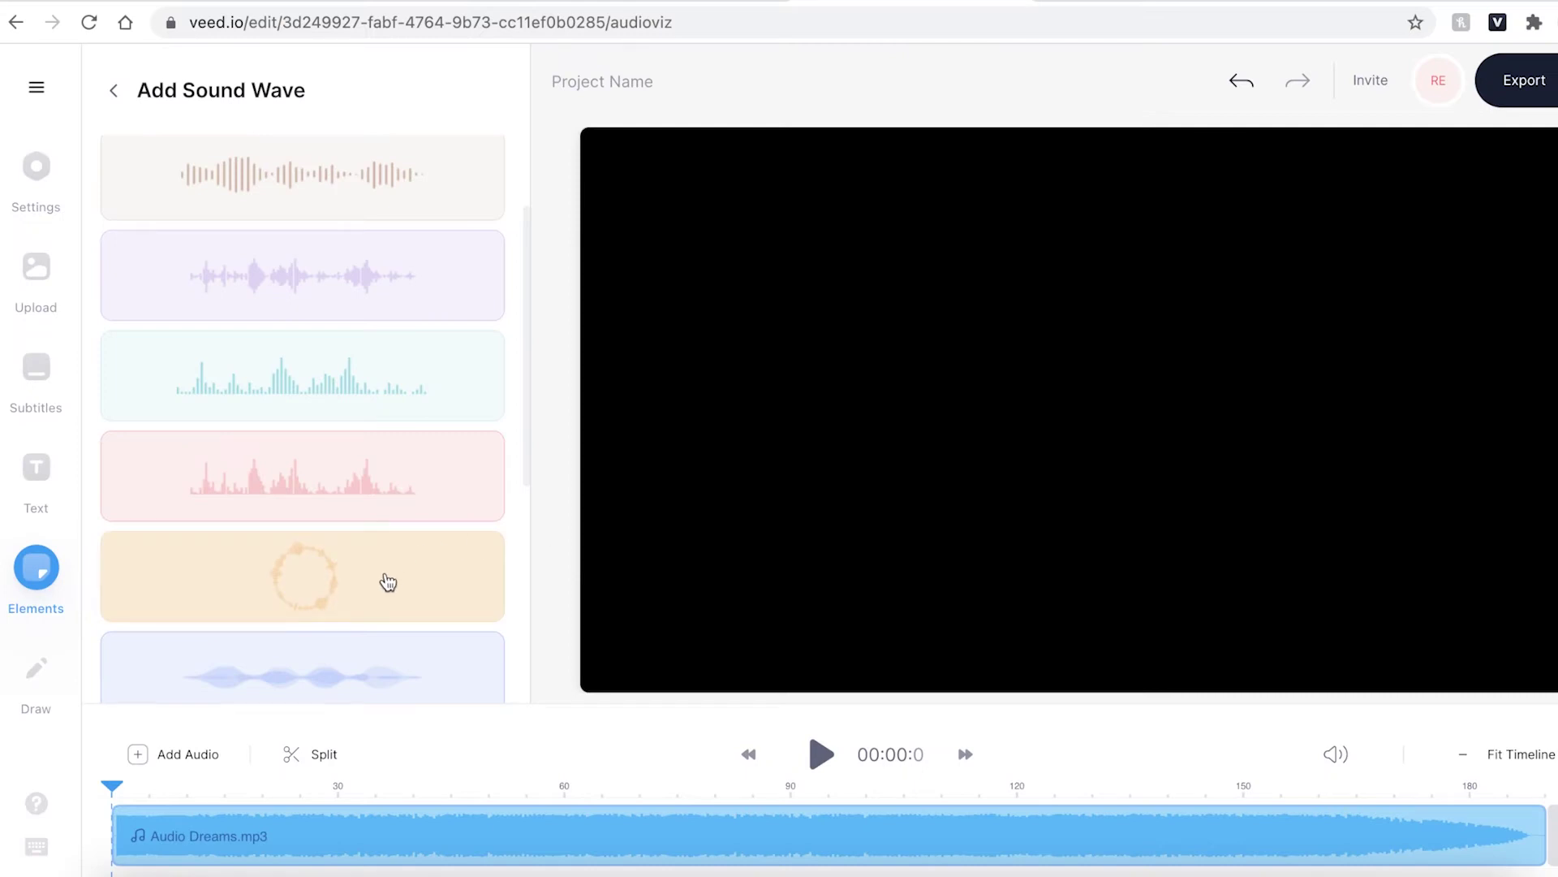
left_click(385, 574)
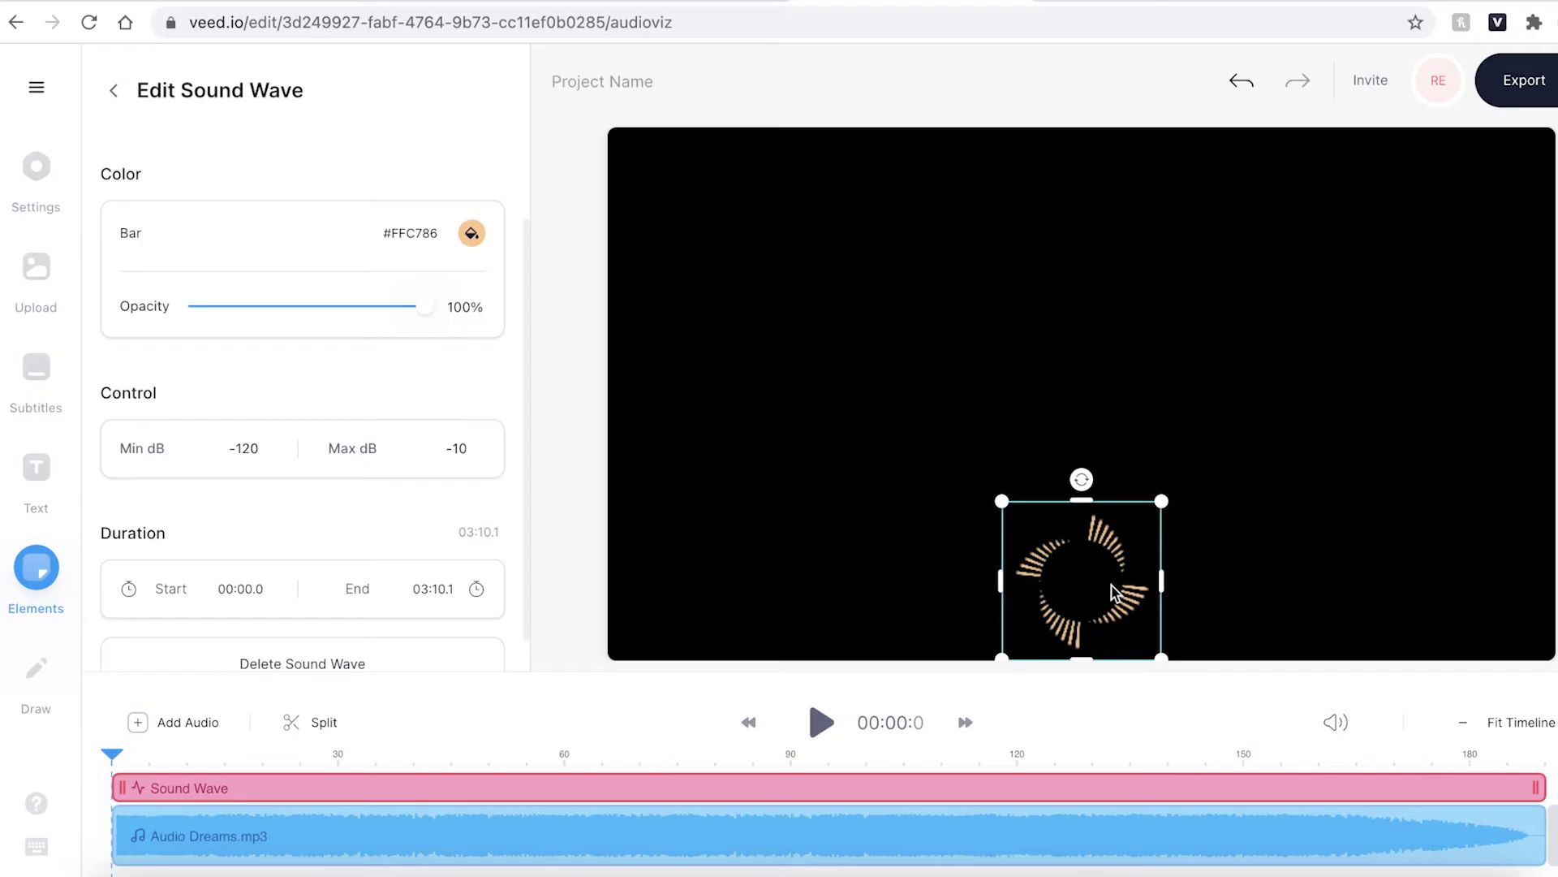
Centre the circular sound wave on the canvas and enlarge it with its corner handles
left_click_drag(1114, 593, 1120, 394)
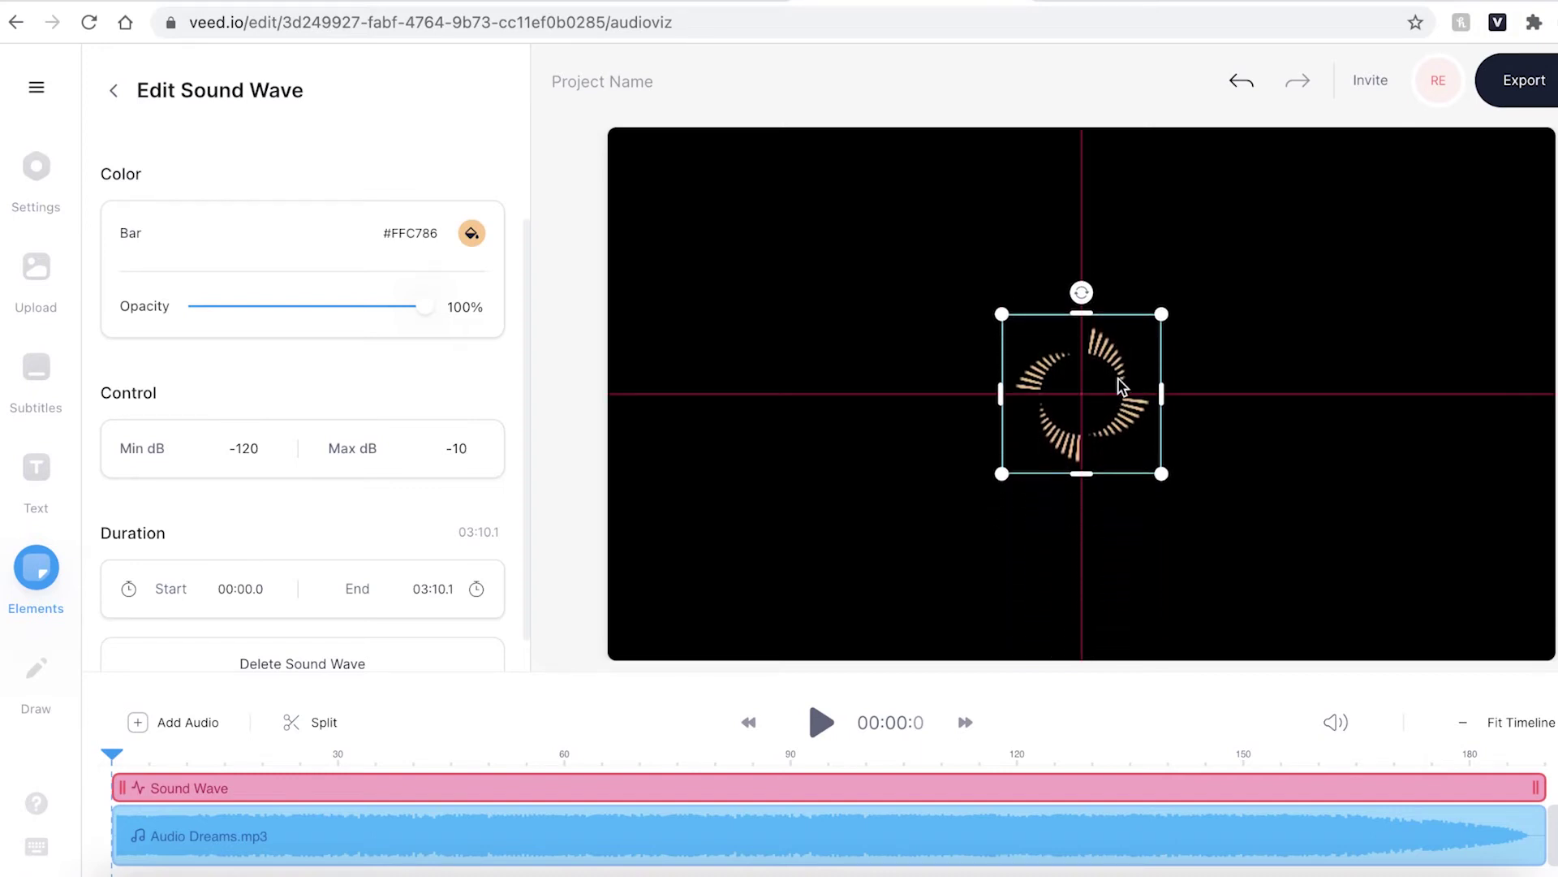
left_click_drag(1162, 473, 1285, 565)
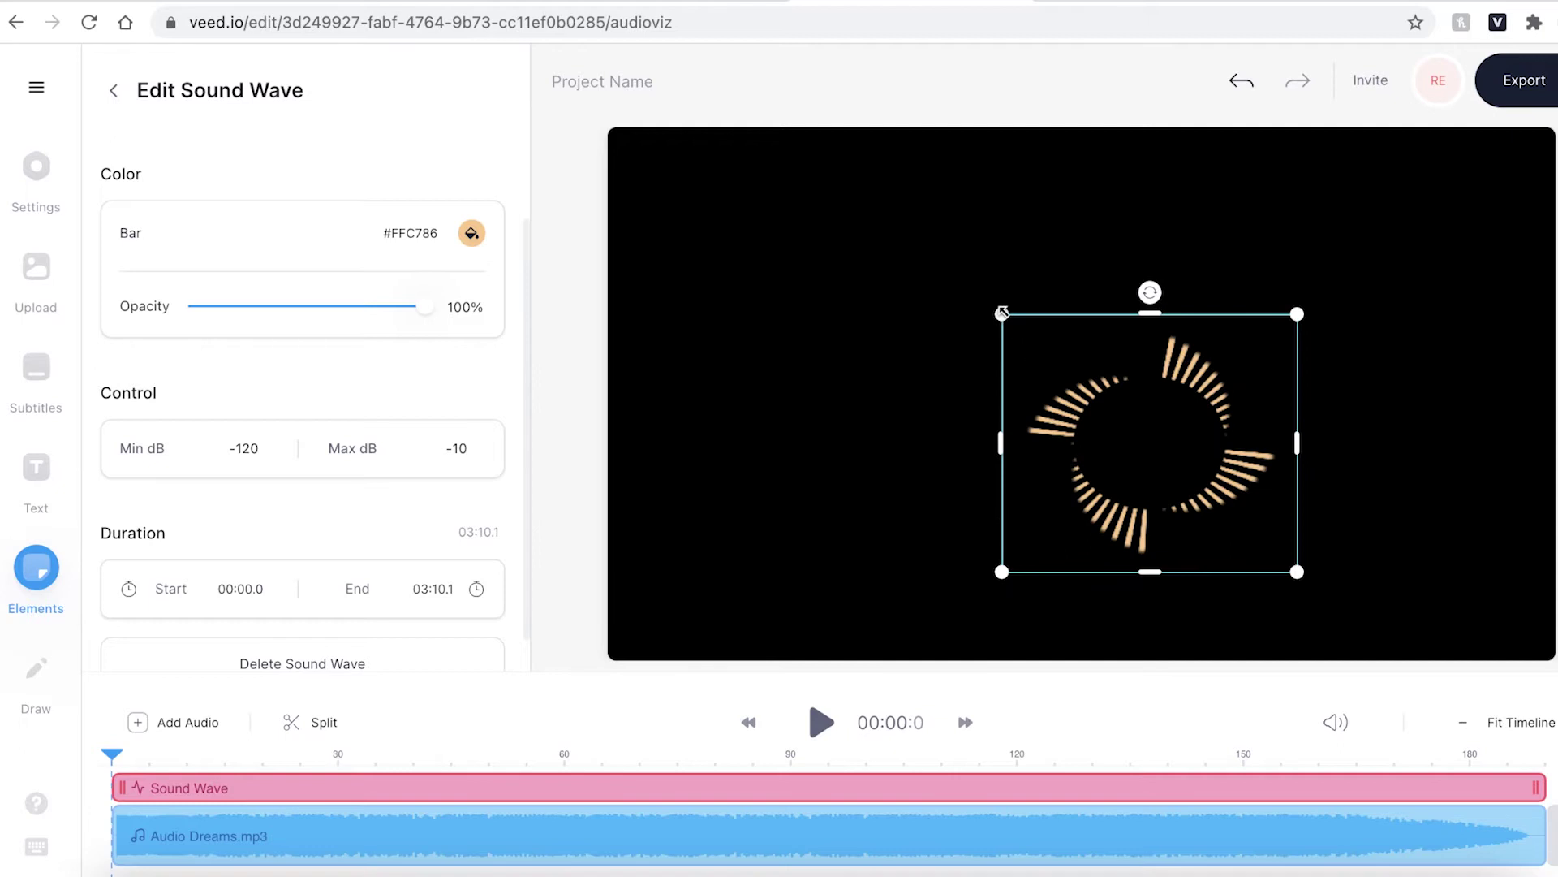
left_click_drag(1002, 313, 904, 227)
left_click_drag(1151, 429, 1133, 428)
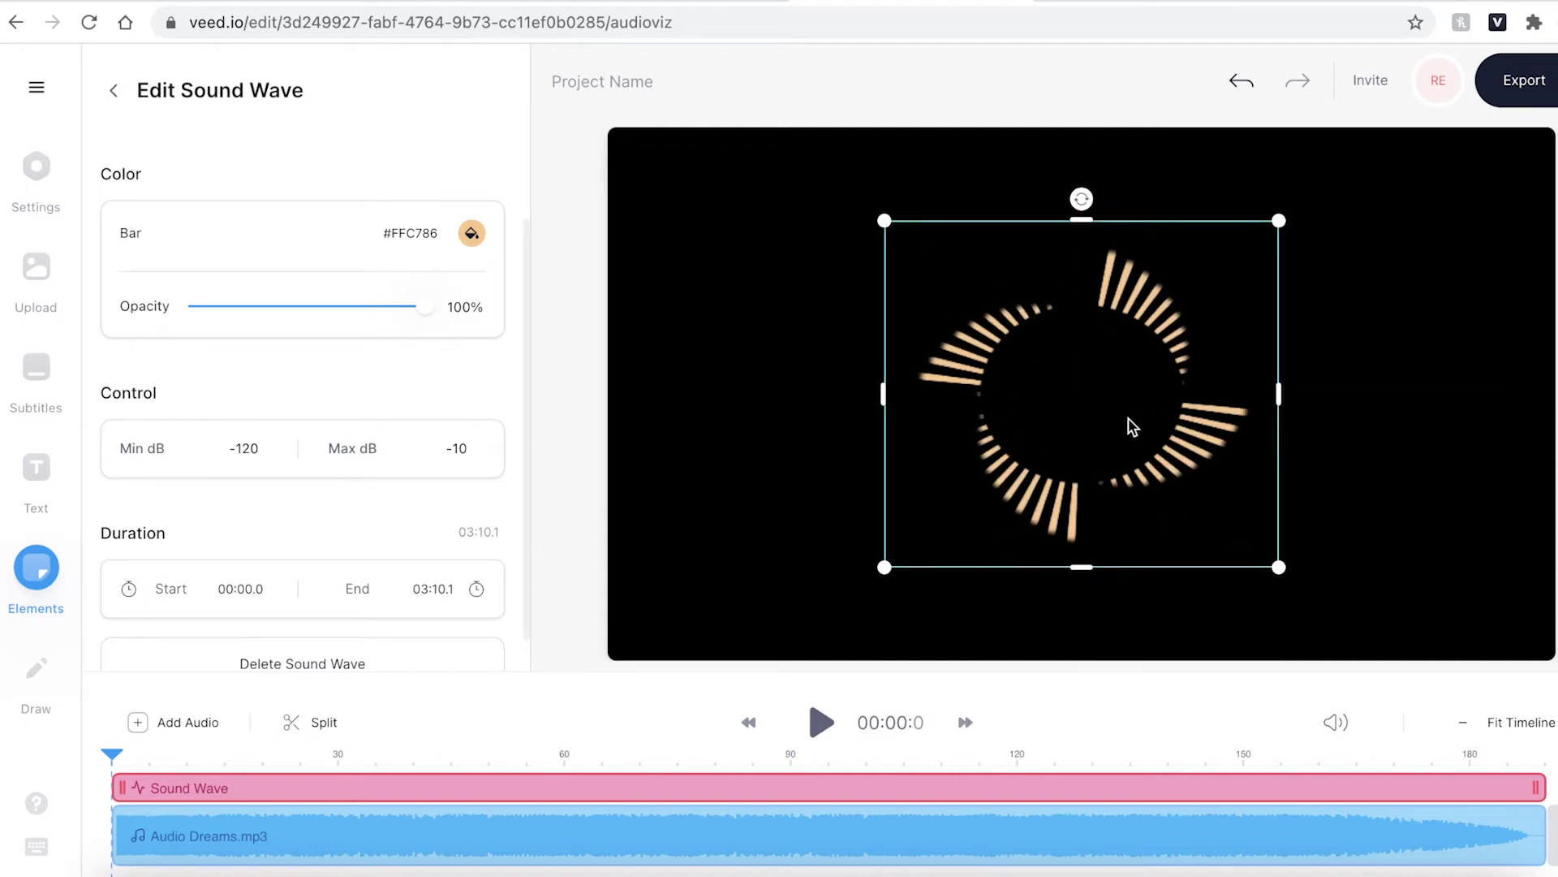
left_click(934, 617)
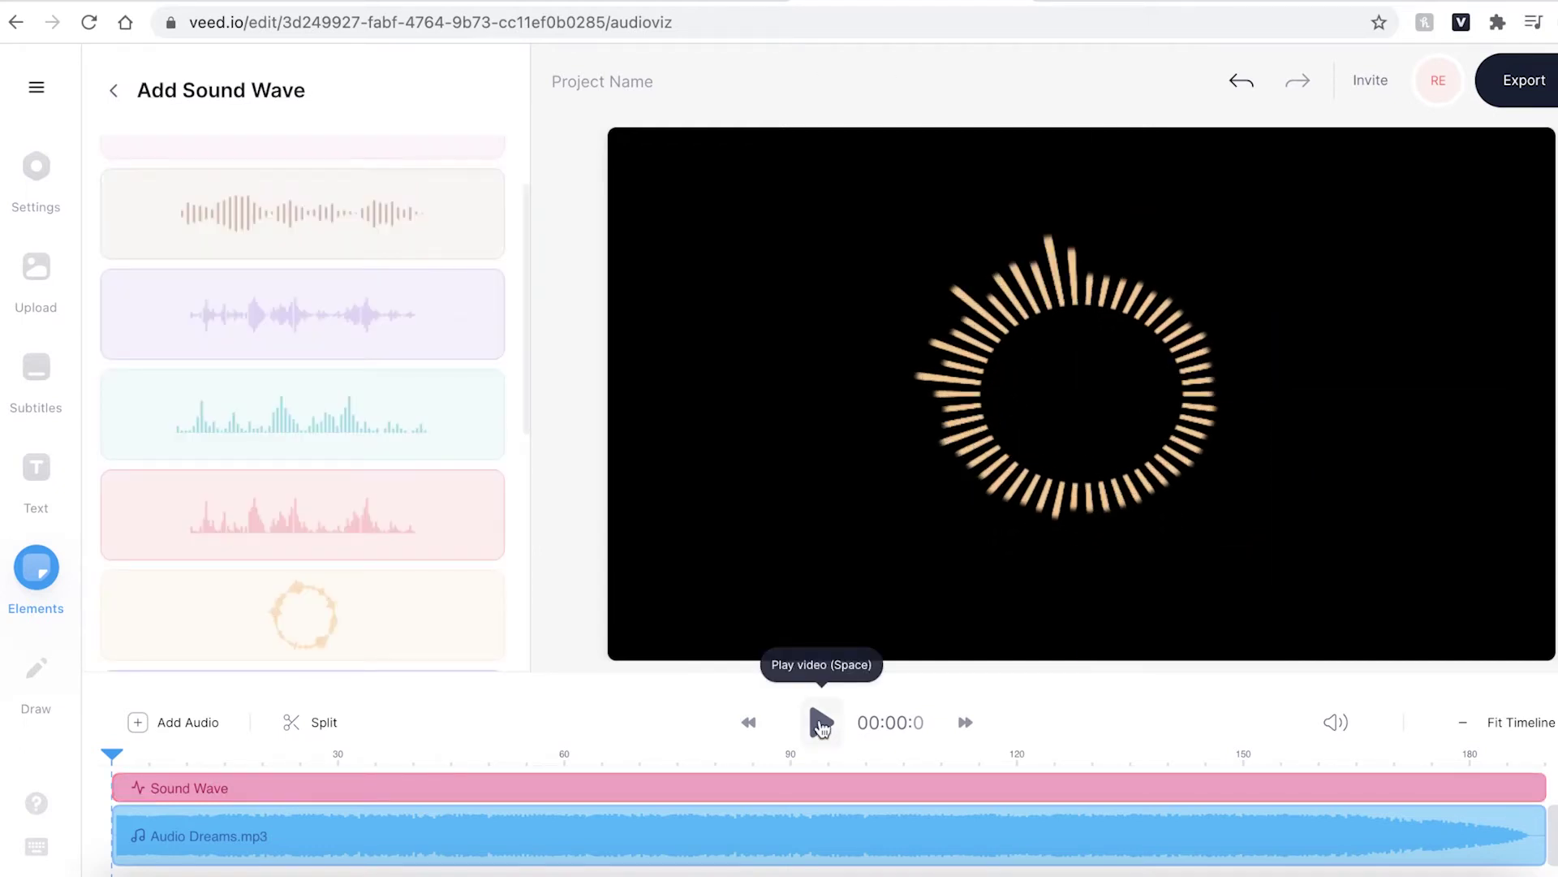
Play and pause the preview to check the wave pulses to the music
left_click(821, 722)
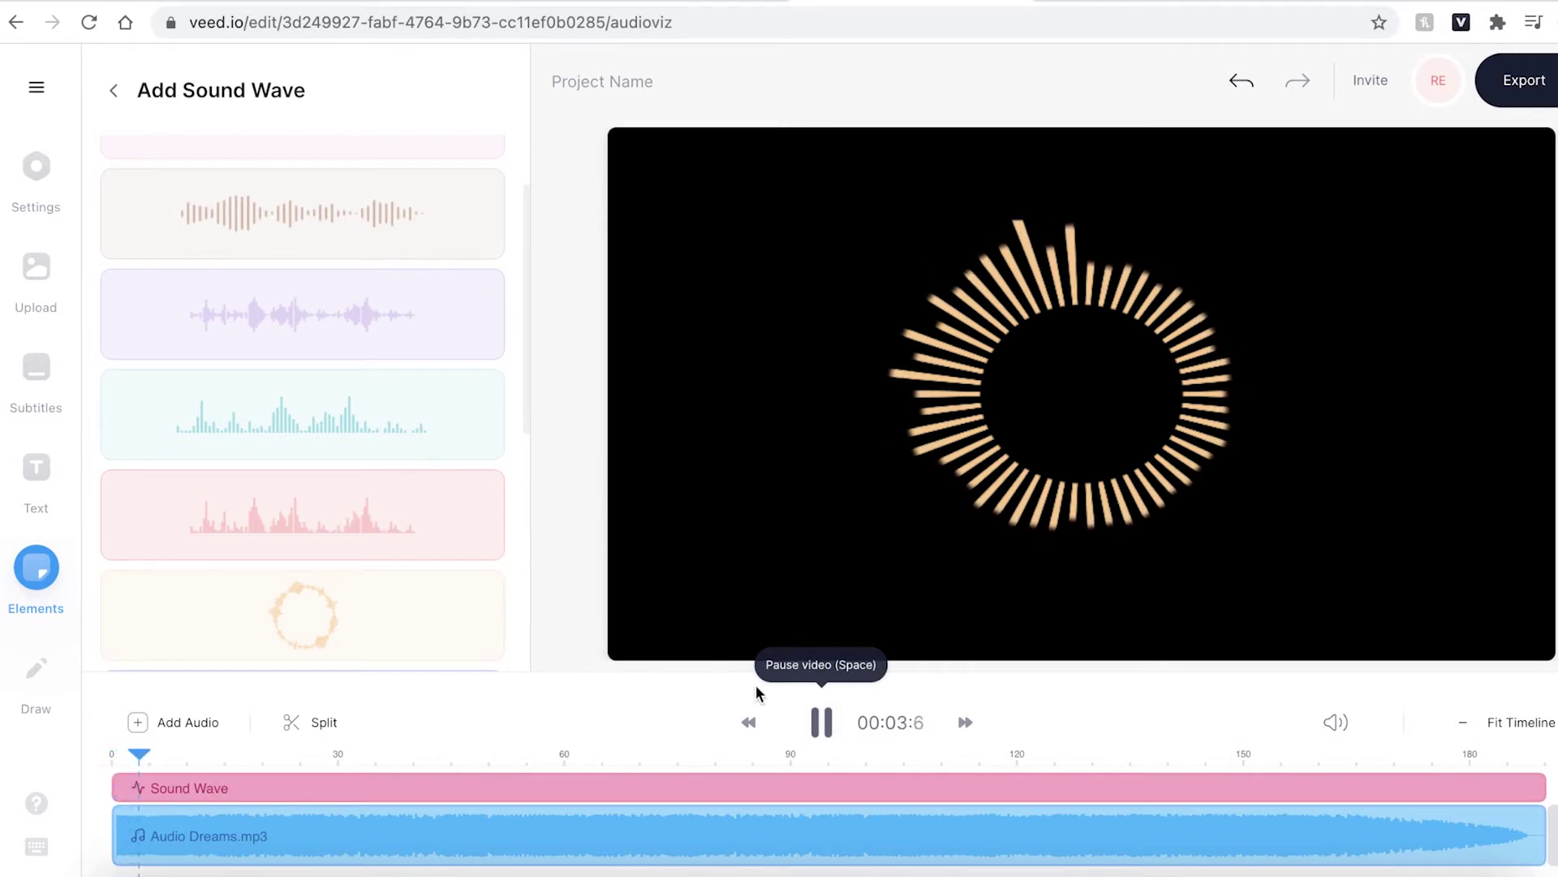
left_click(648, 790)
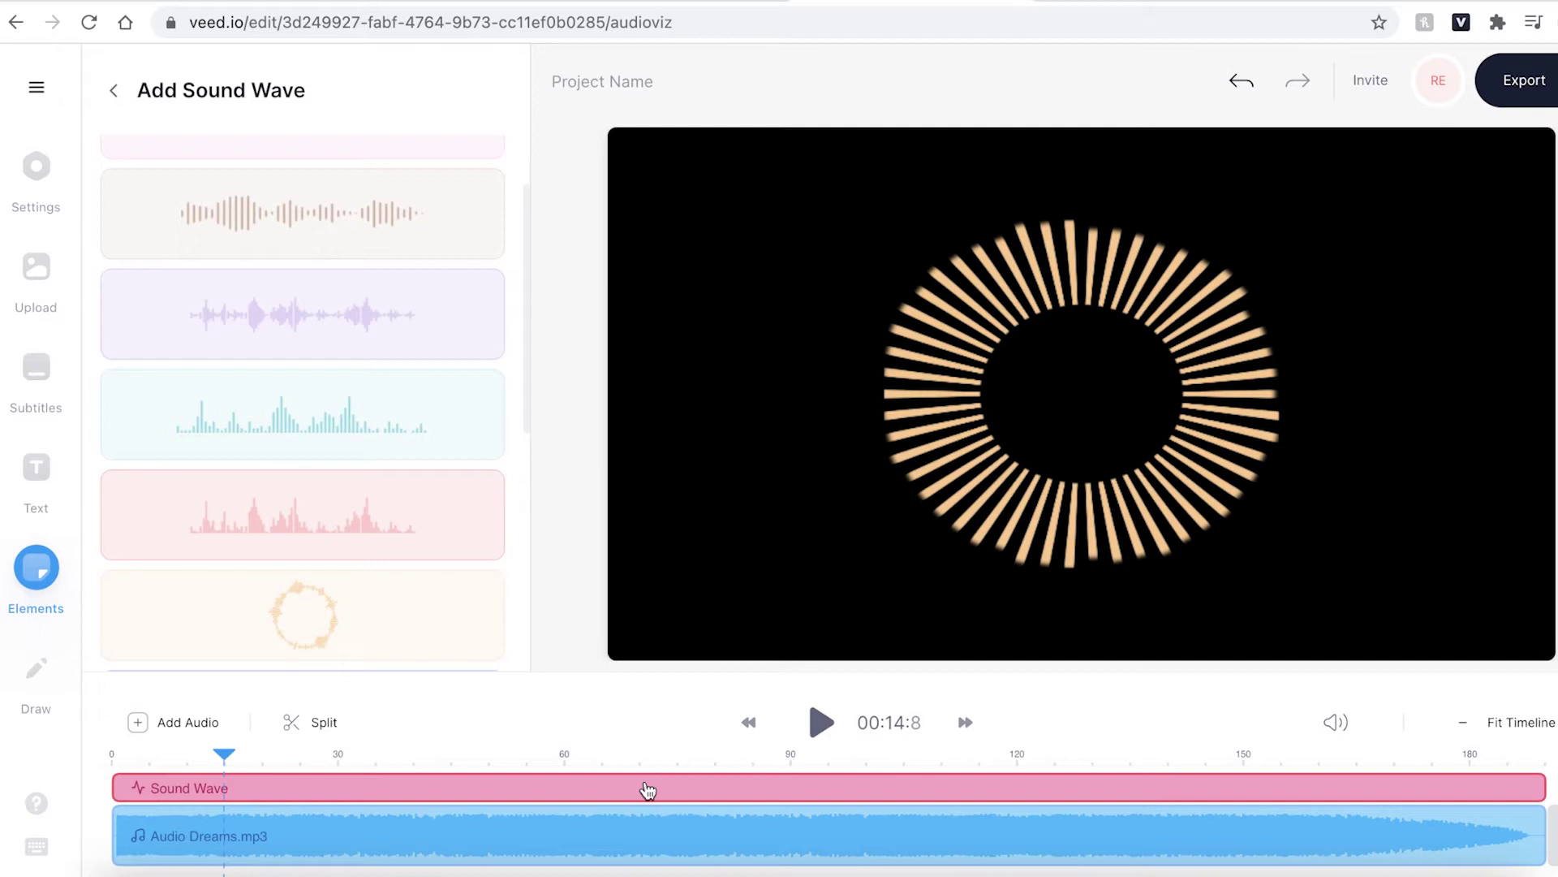
left_click(648, 790)
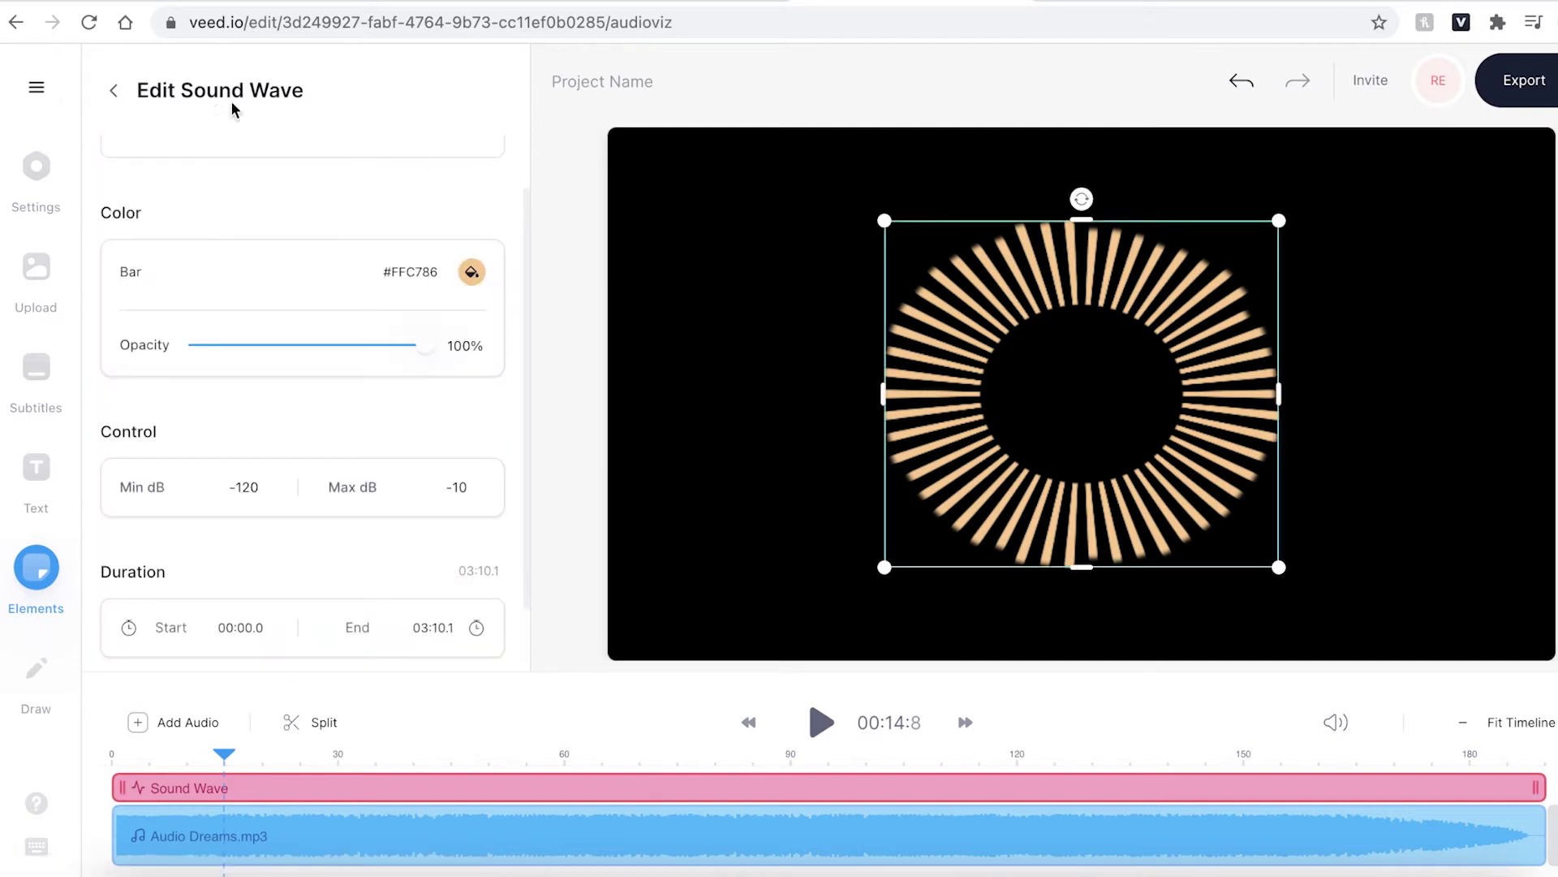
Keep the Formation Circle style, set bar colour to red #FF1717 and Max dB to -65
scroll(300, 196, "up", 2)
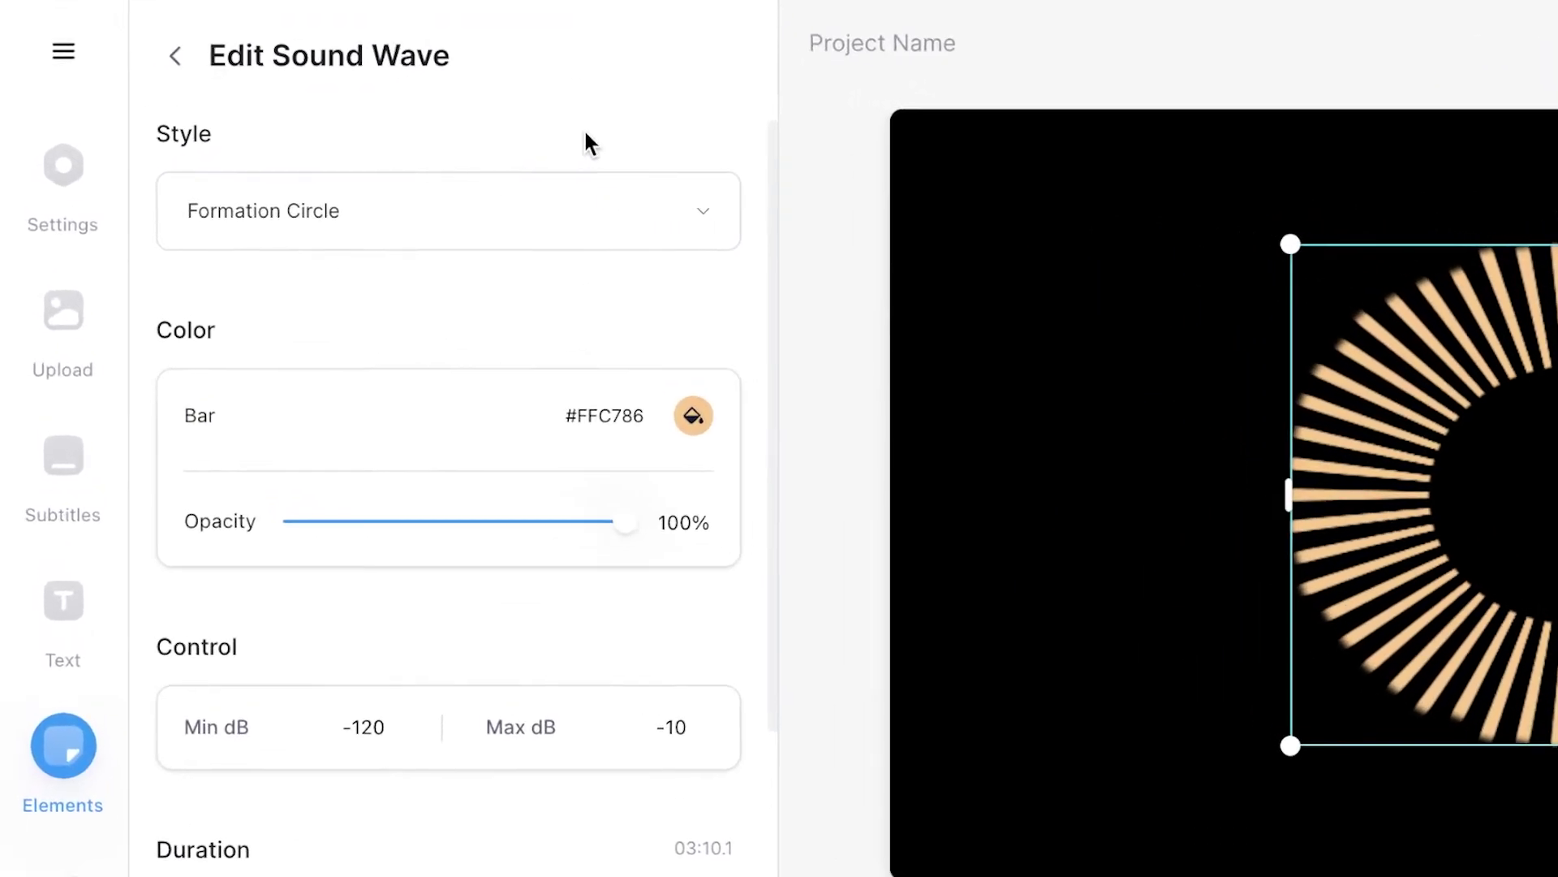
left_click(557, 215)
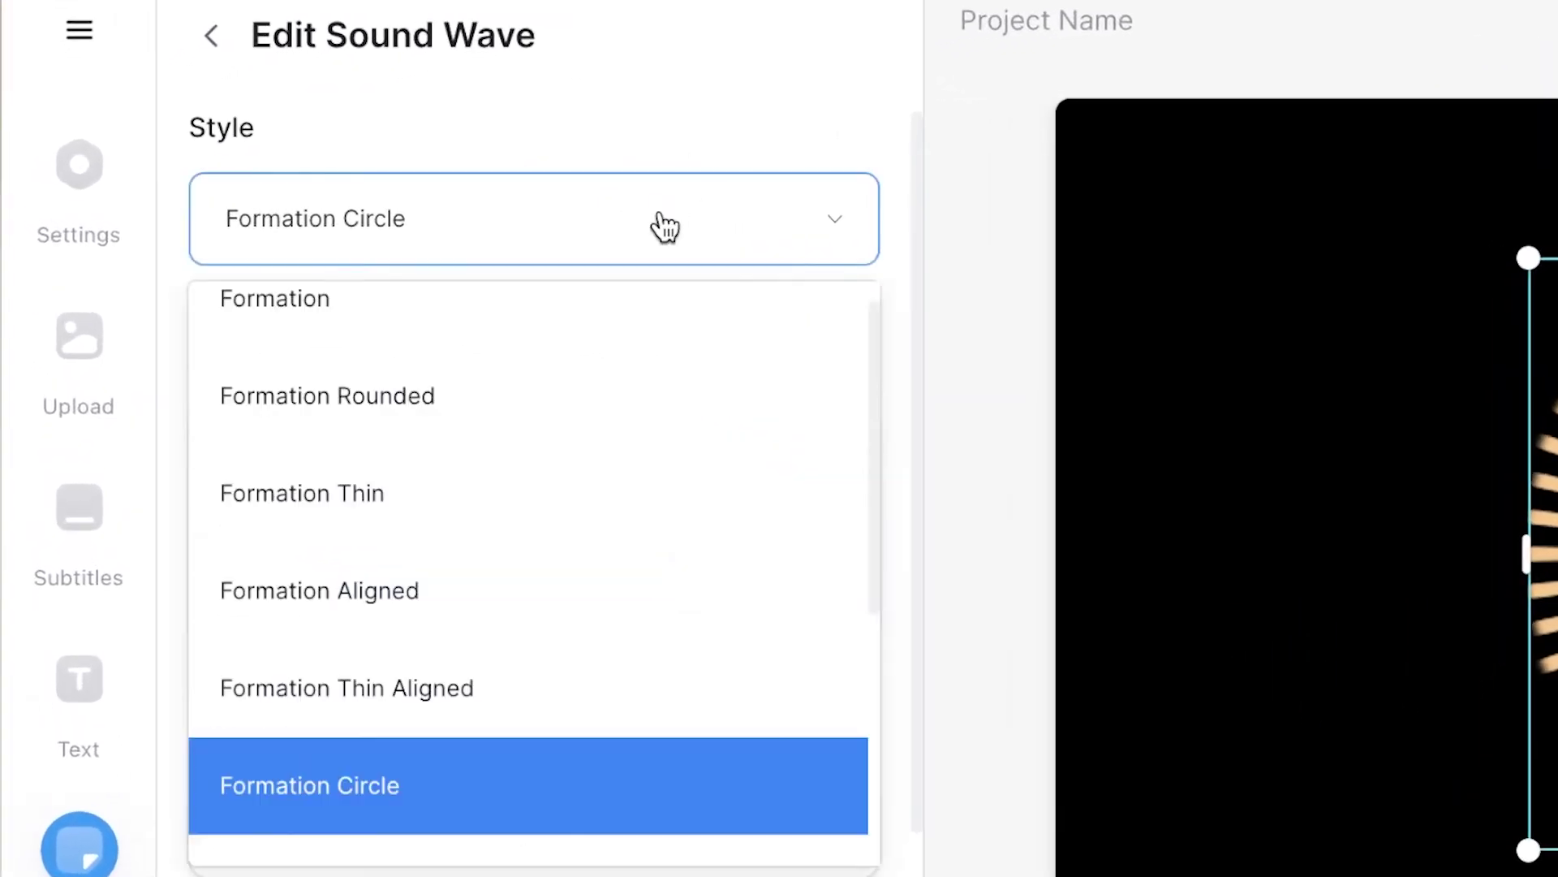
scroll(491, 464, "down", 2)
scroll(581, 509, "down", 3)
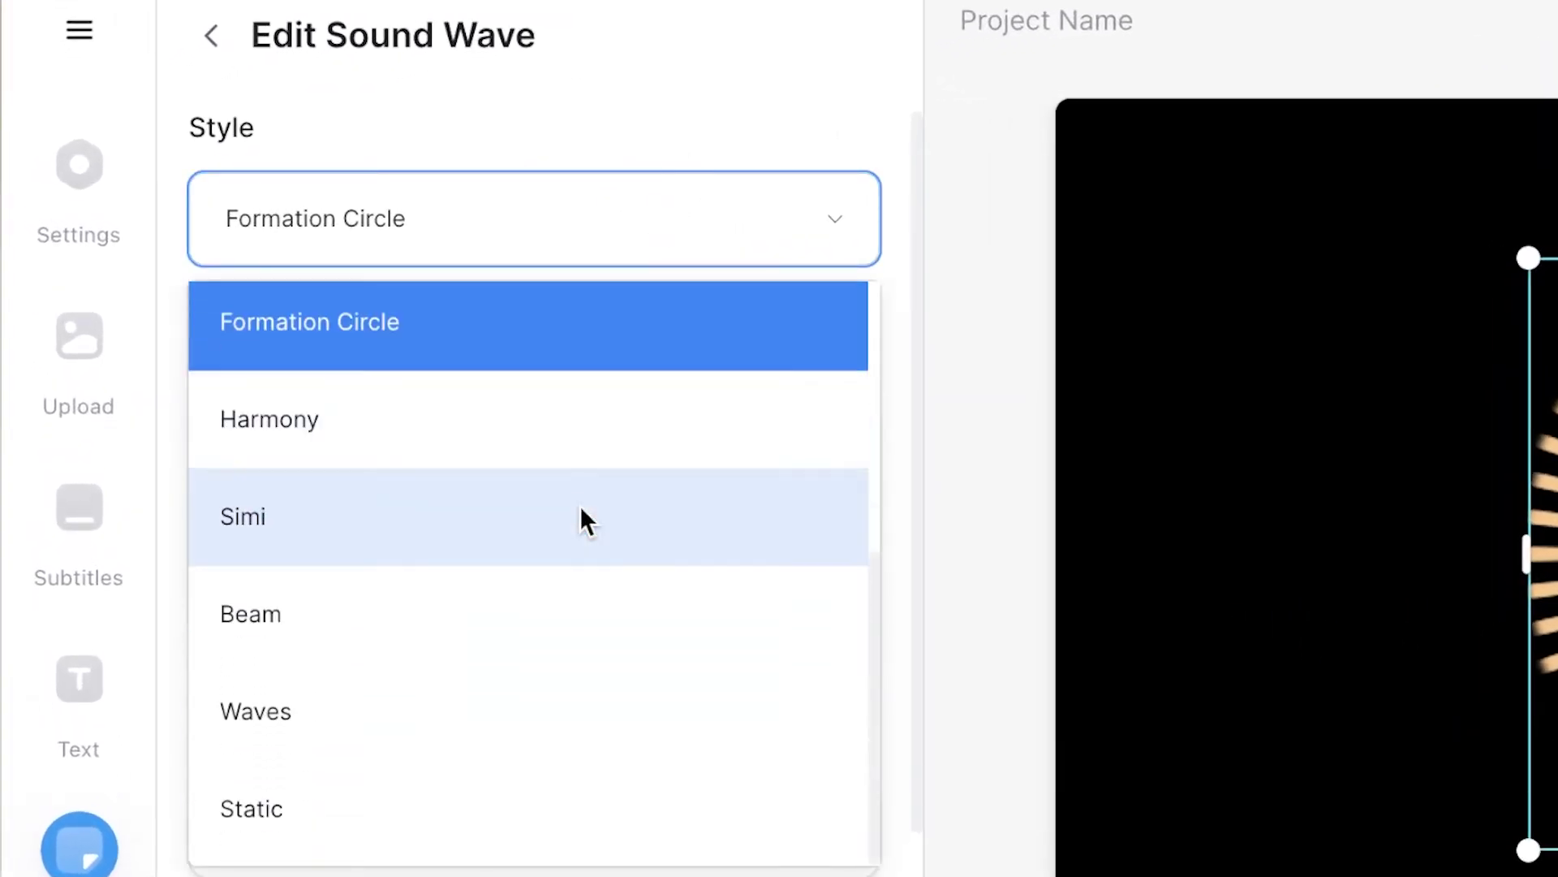
scroll(581, 509, "up", 3)
left_click(531, 564)
left_click(823, 462)
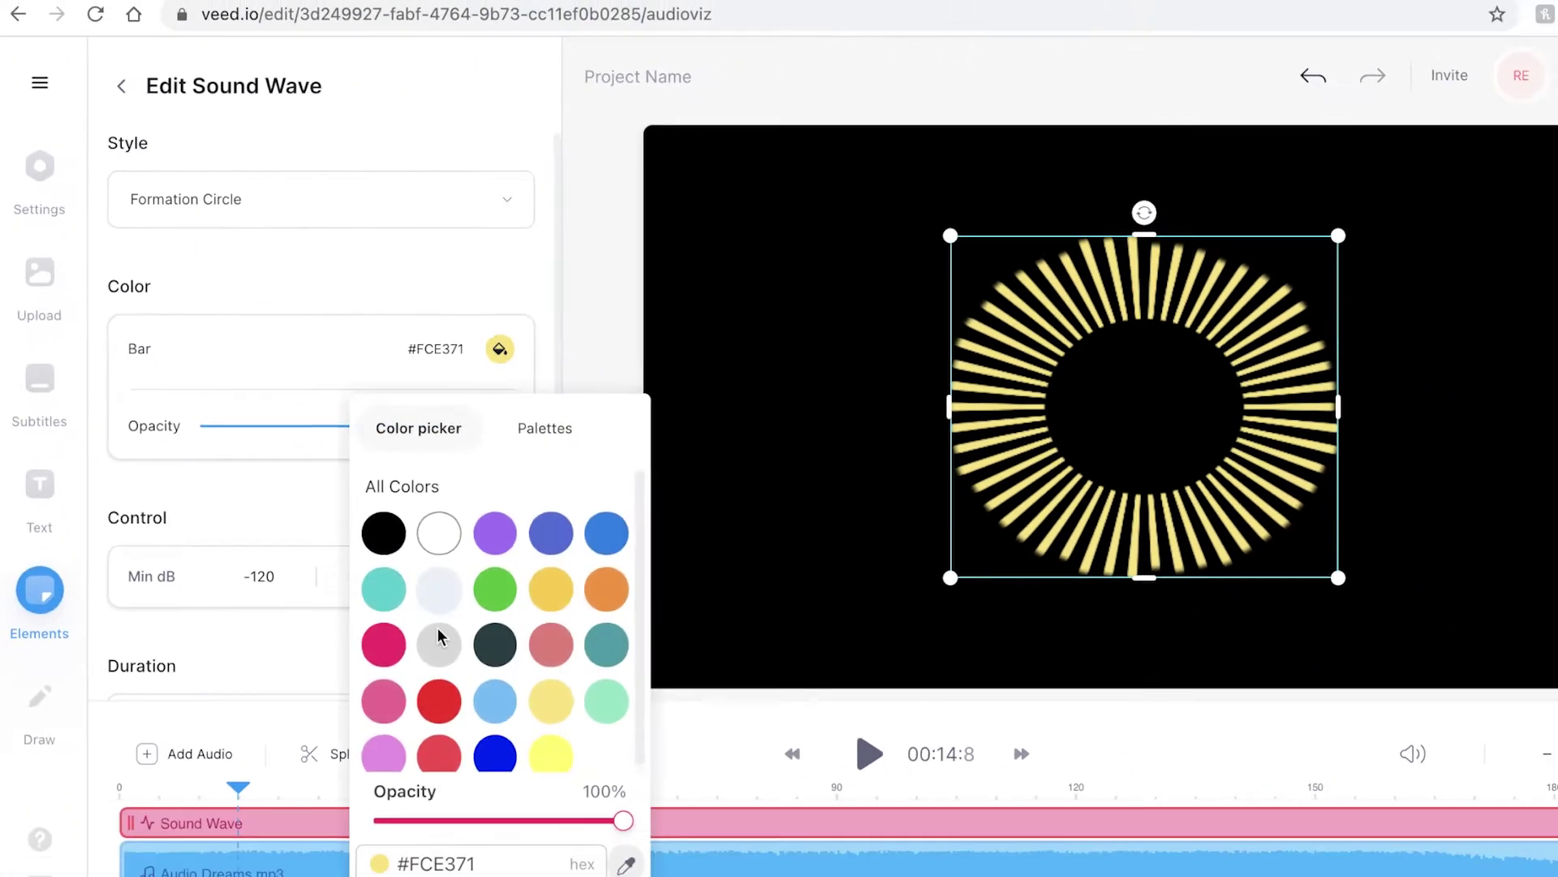
left_click(414, 672)
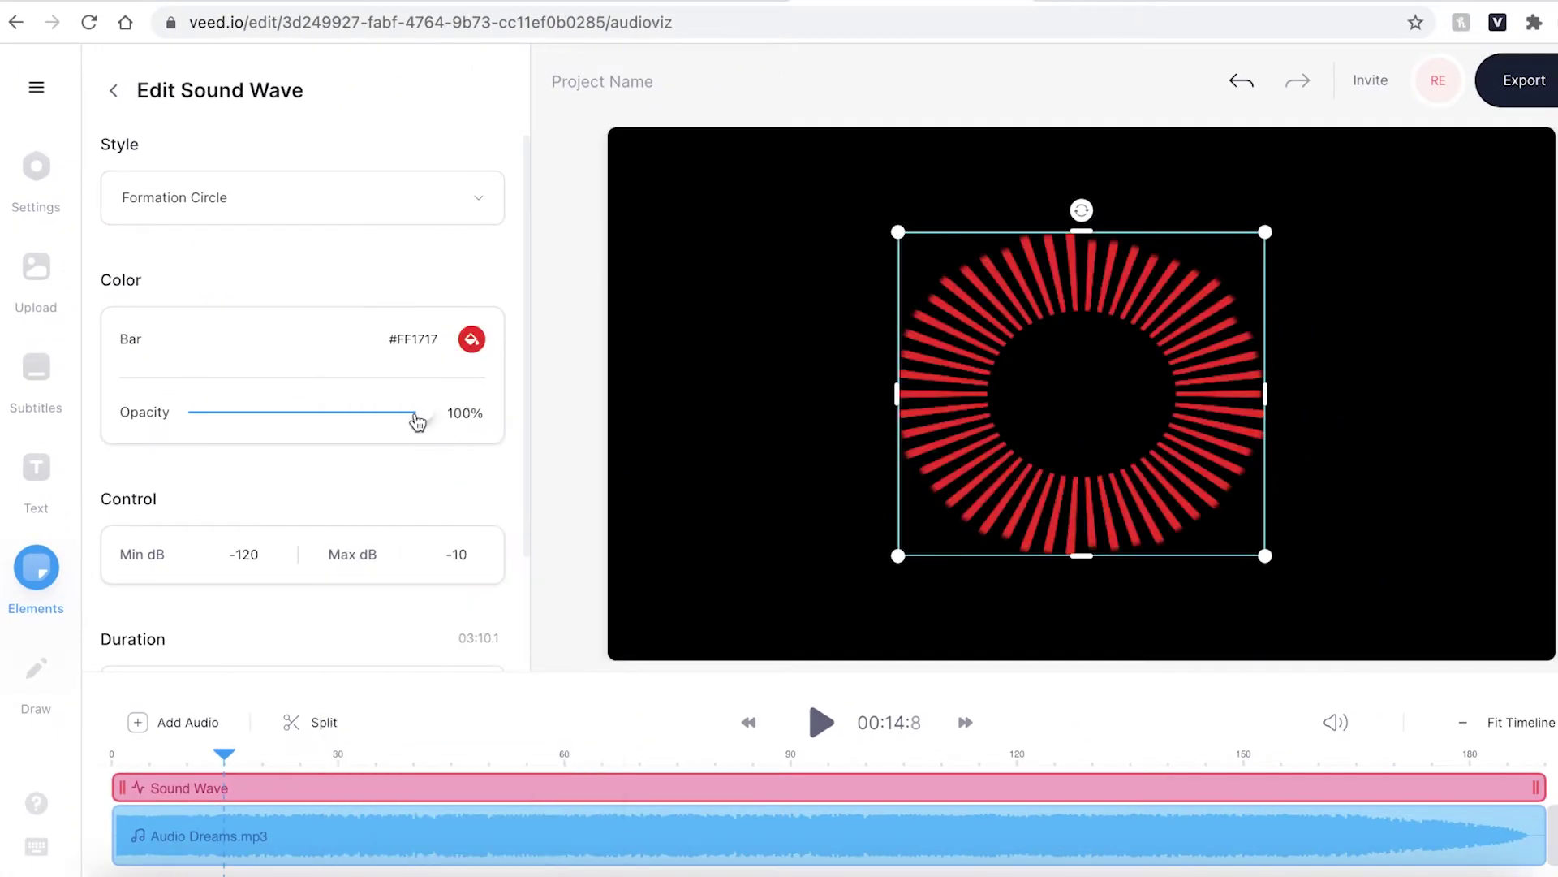
mouse_move(417, 421)
left_mouse_down()
mouse_move(331, 418)
mouse_move(409, 412)
left_mouse_up()
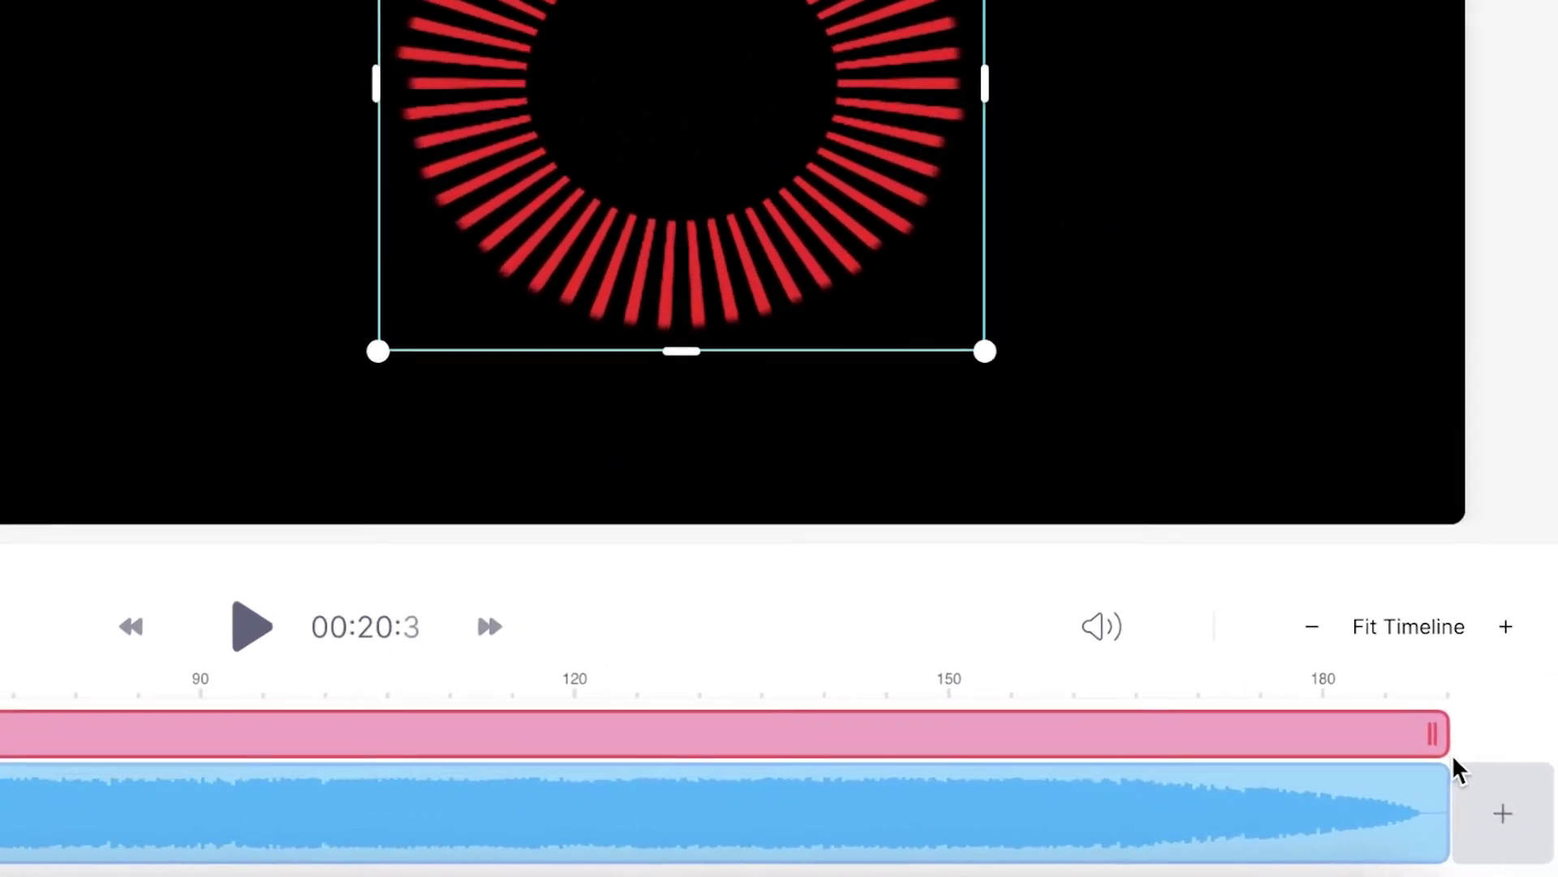
Trim both ends of the Sound Wave clip so it lasts 02:56.9
left_click_drag(1433, 734, 1270, 726)
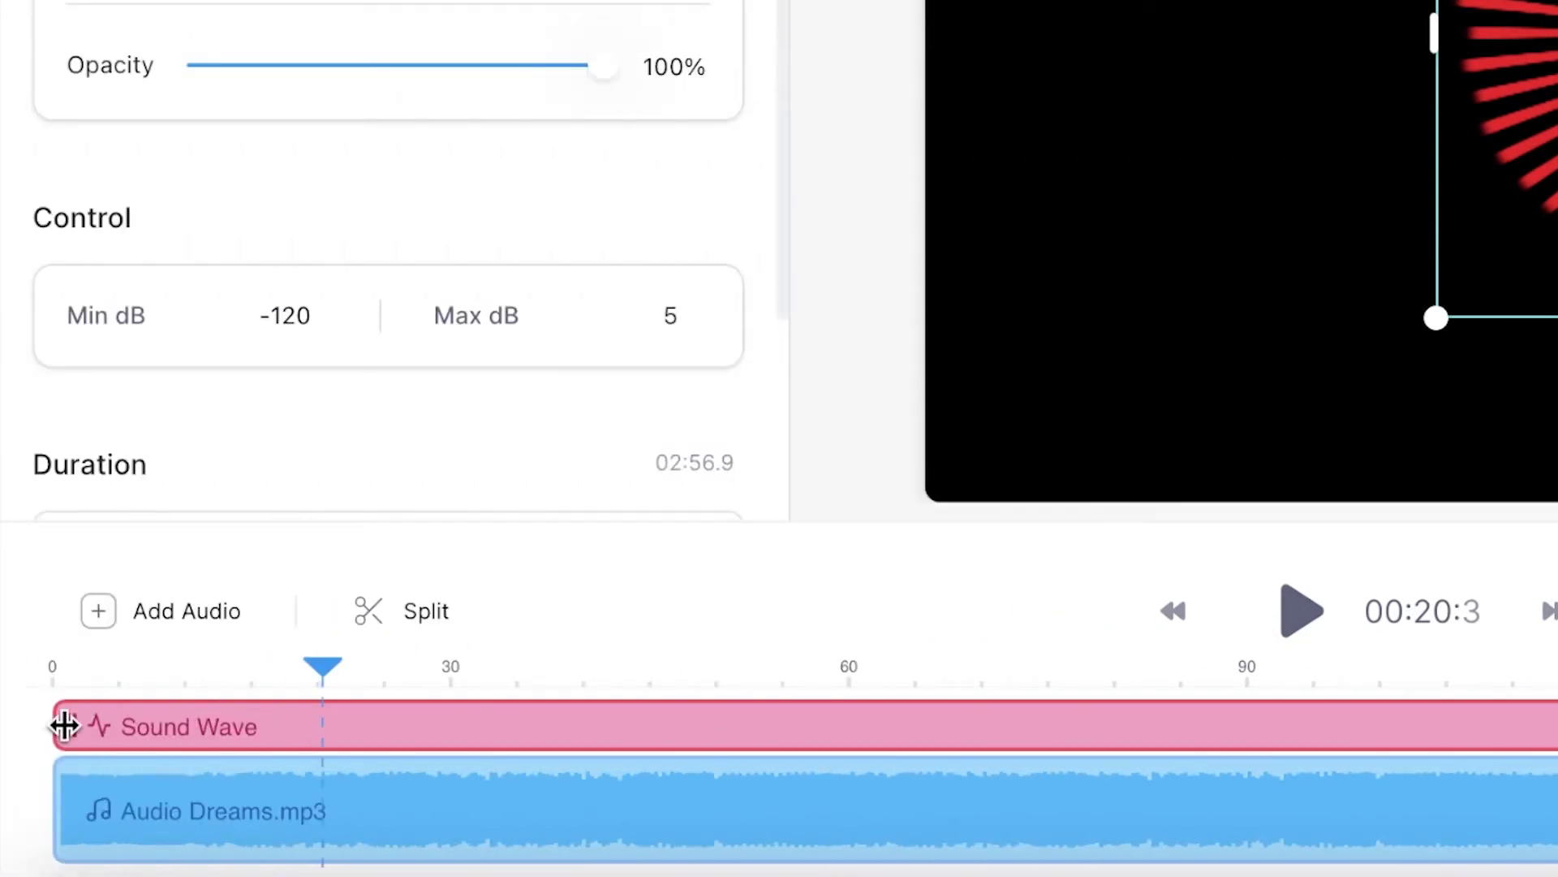
left_click_drag(65, 725, 254, 728)
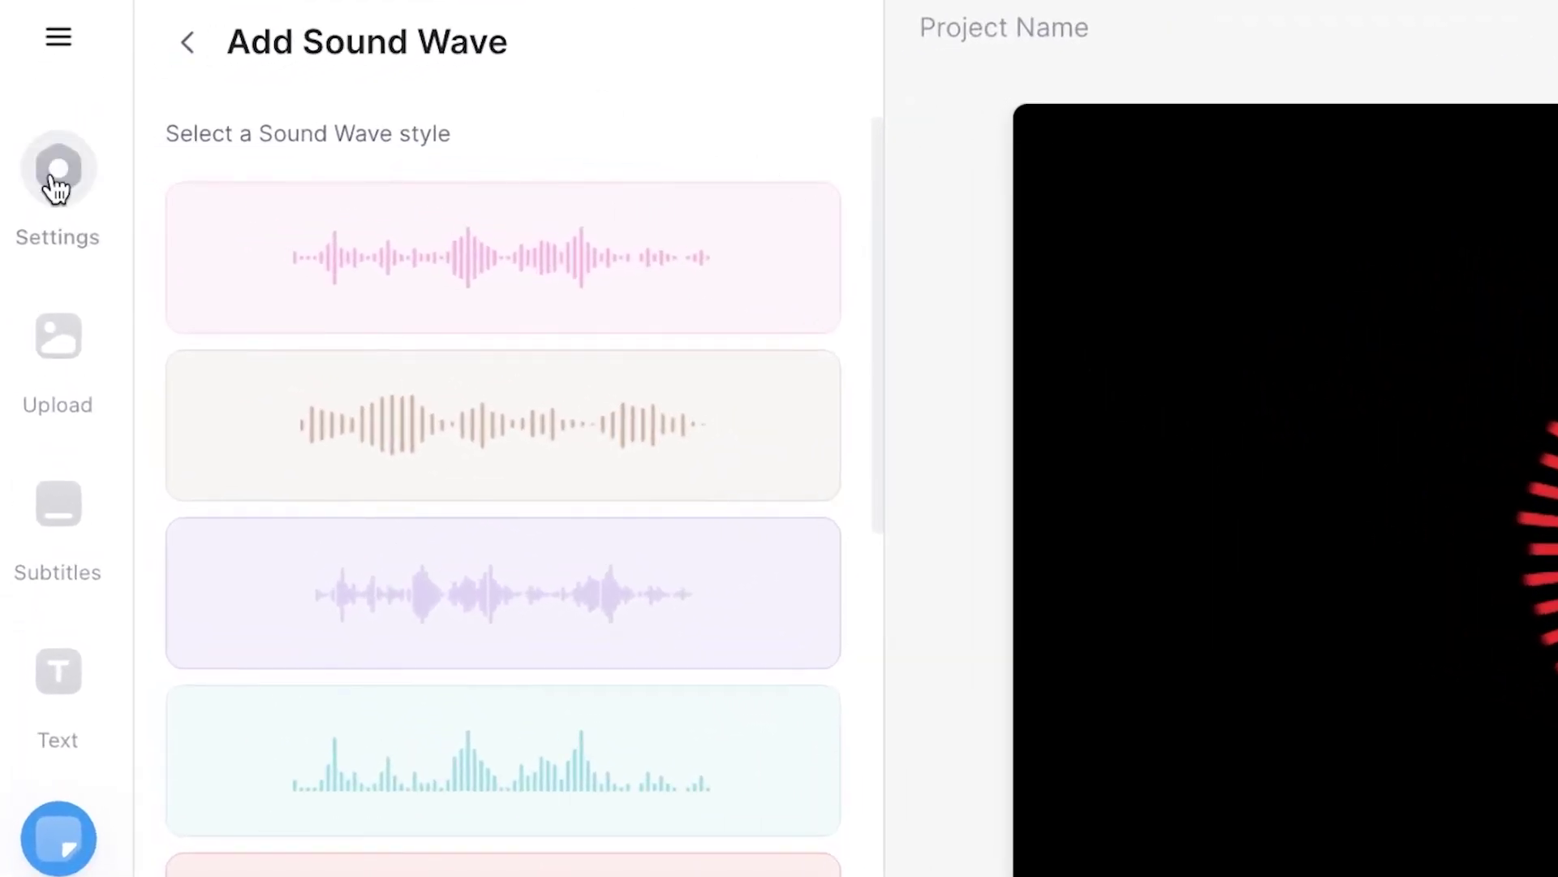
Change the canvas background colour from black to yellow #FECB2F
left_click(57, 189)
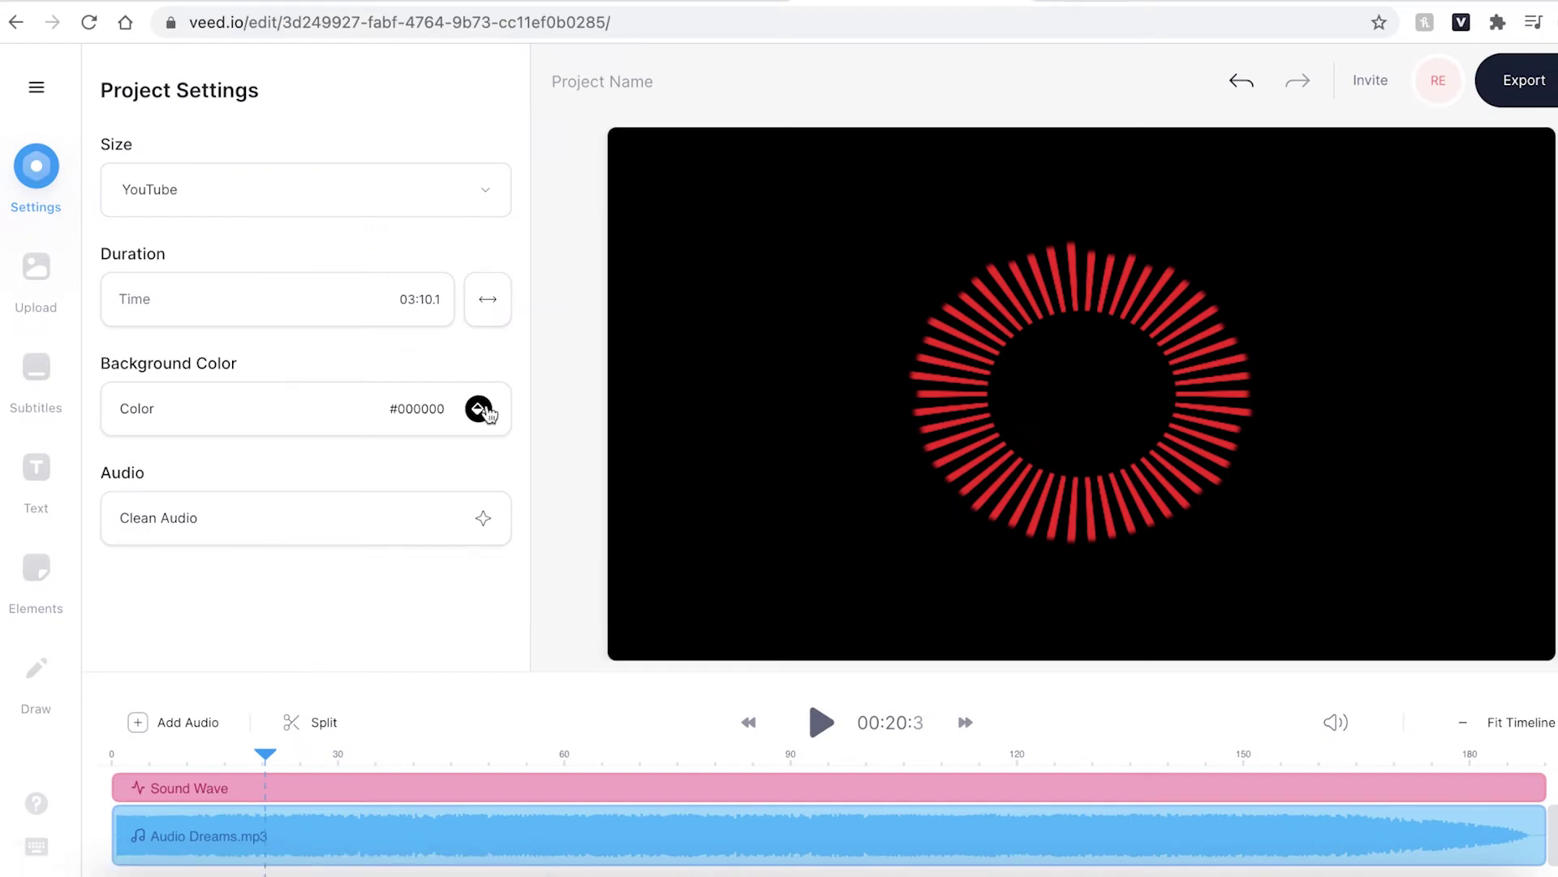
left_click(480, 409)
left_click(361, 393)
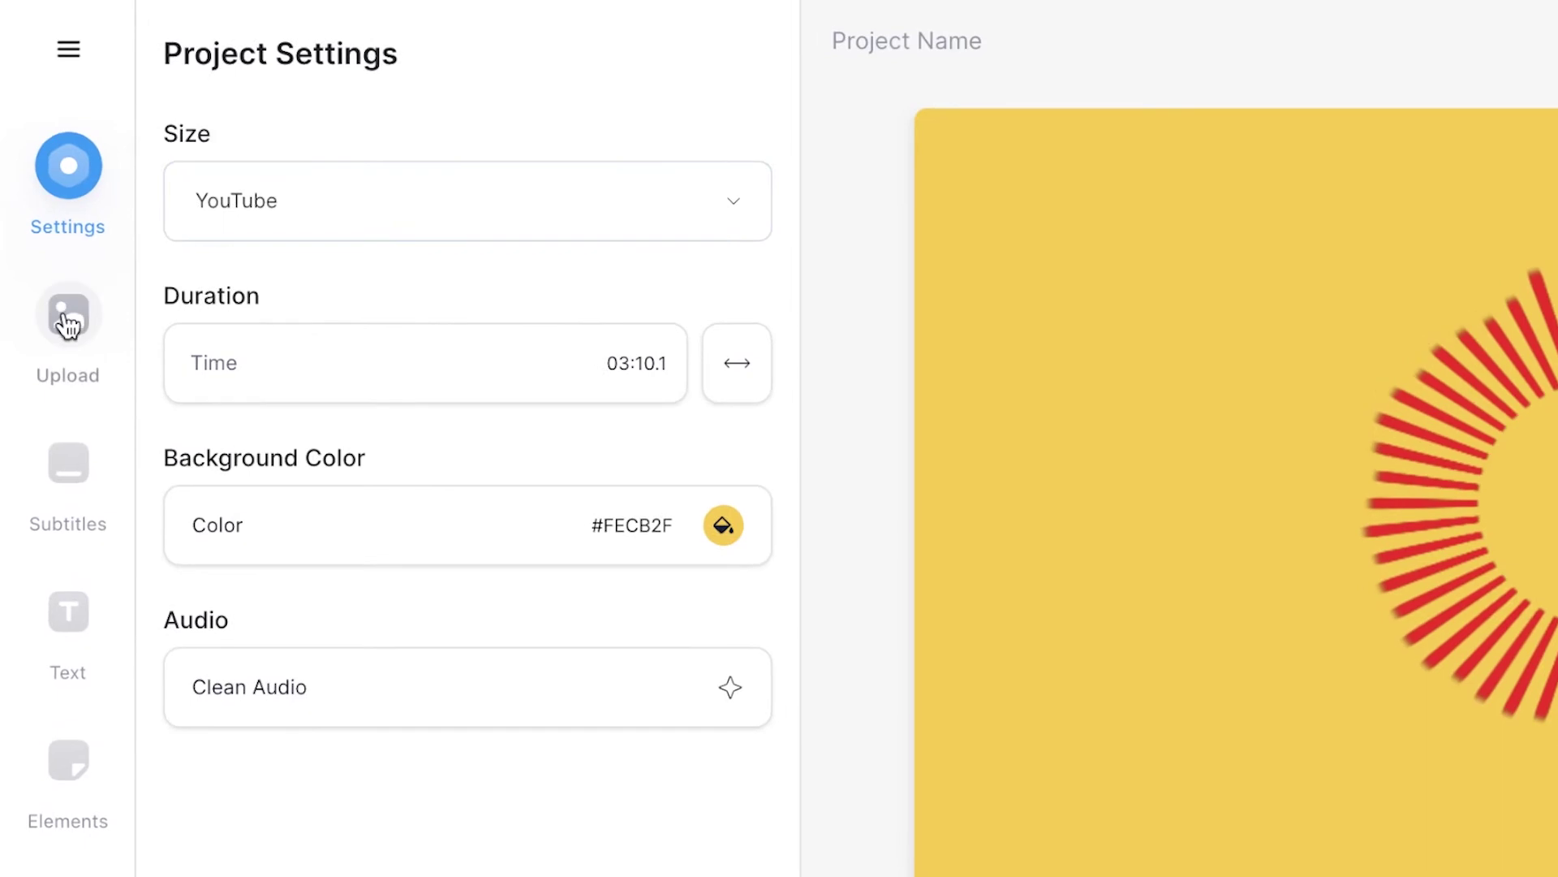
left_click(68, 325)
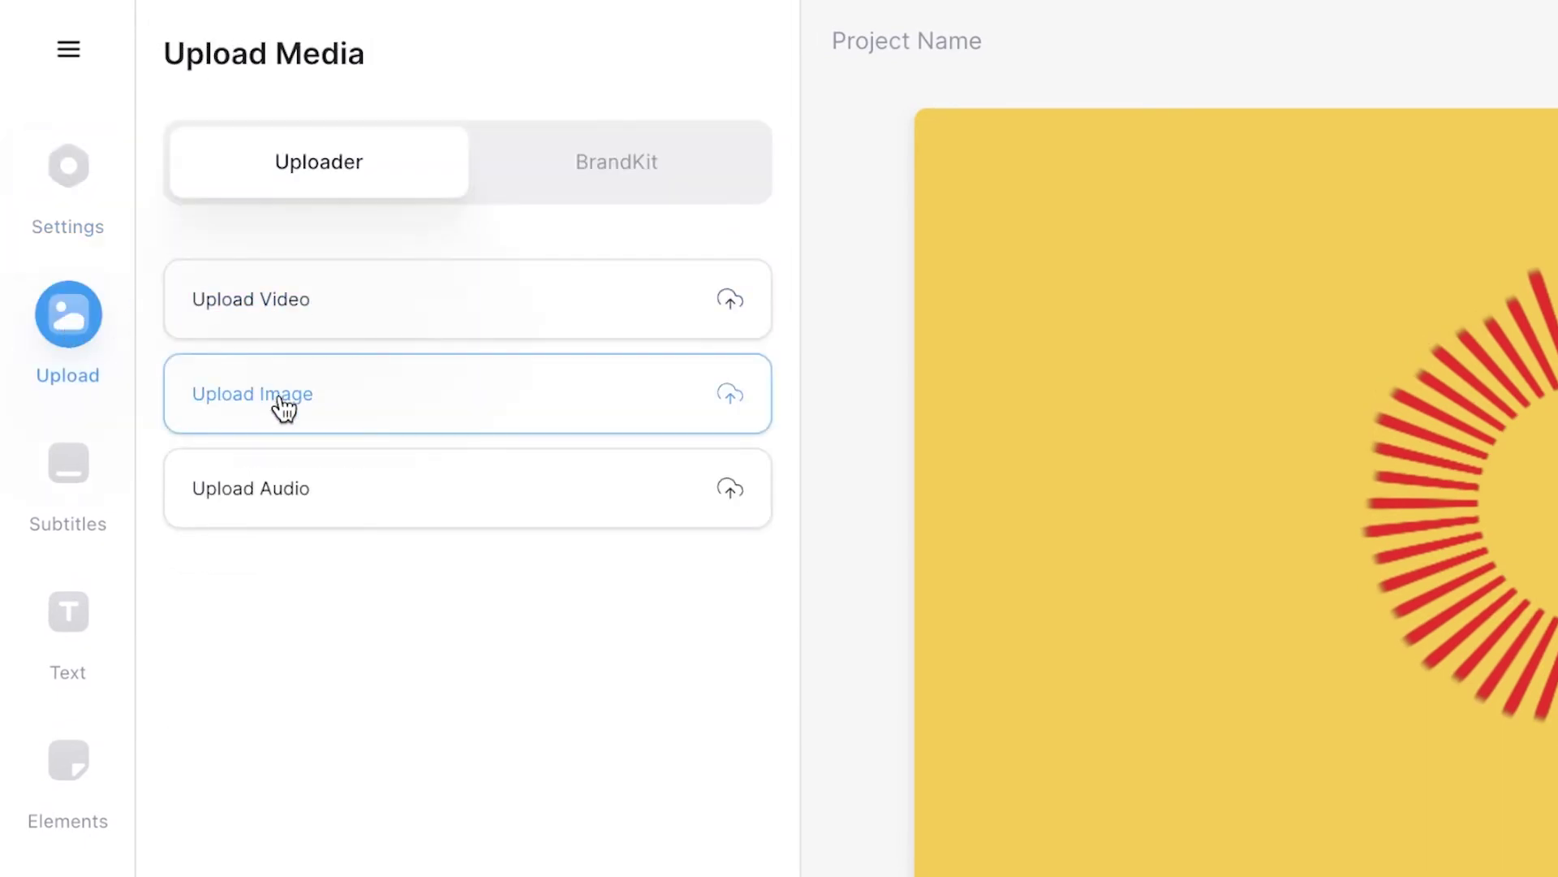
Upload the starfield clip from Desktop > Example Clips and place the playhead at the audio's end
left_click(357, 323)
left_click(430, 255)
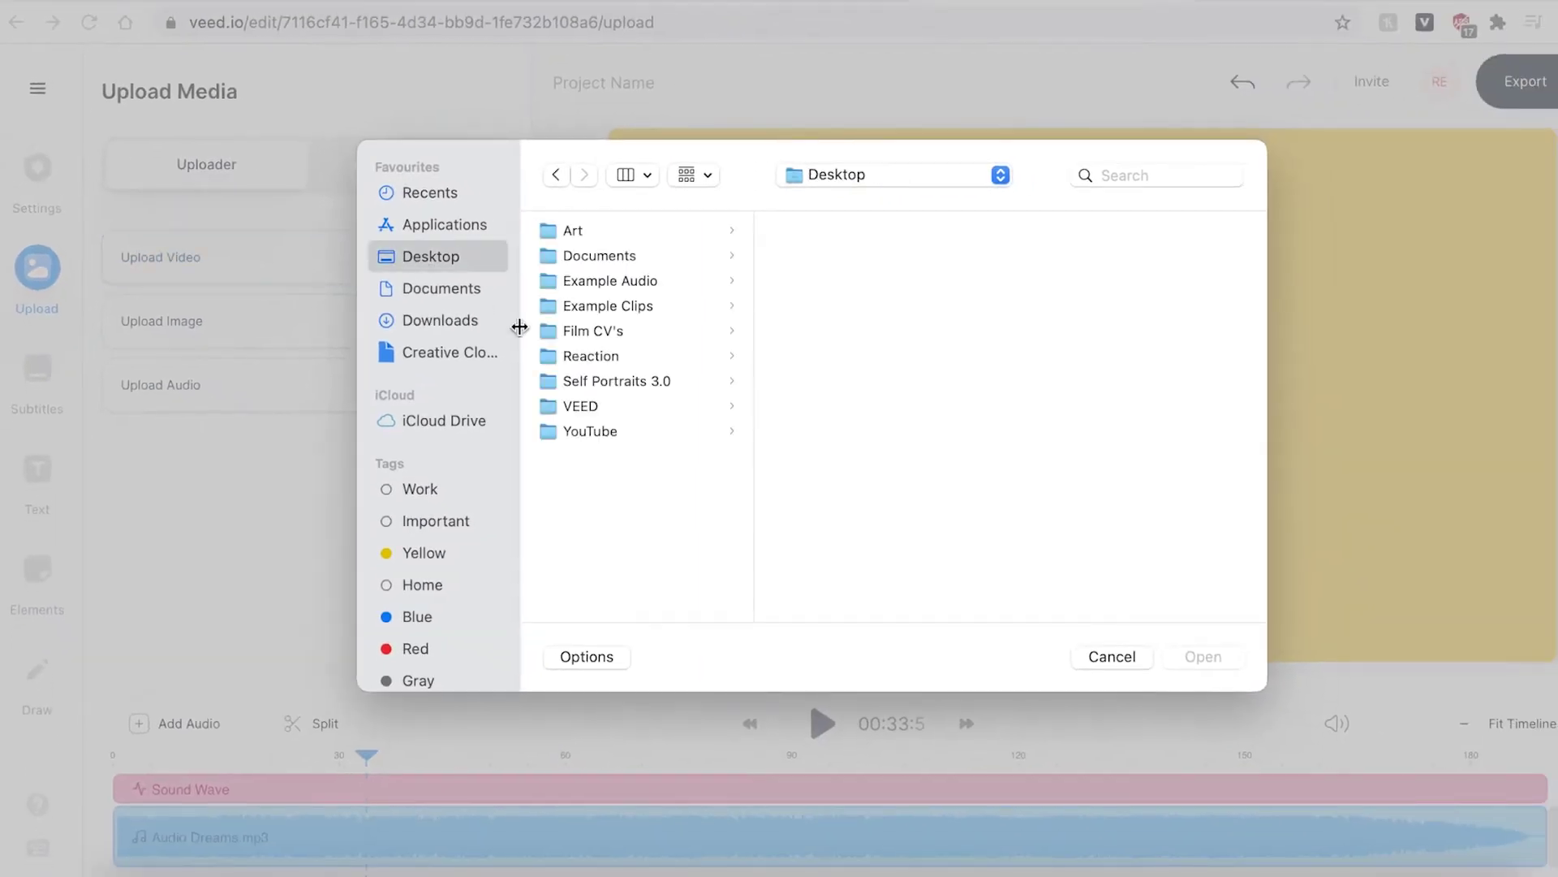
left_click(616, 305)
double_click(826, 352)
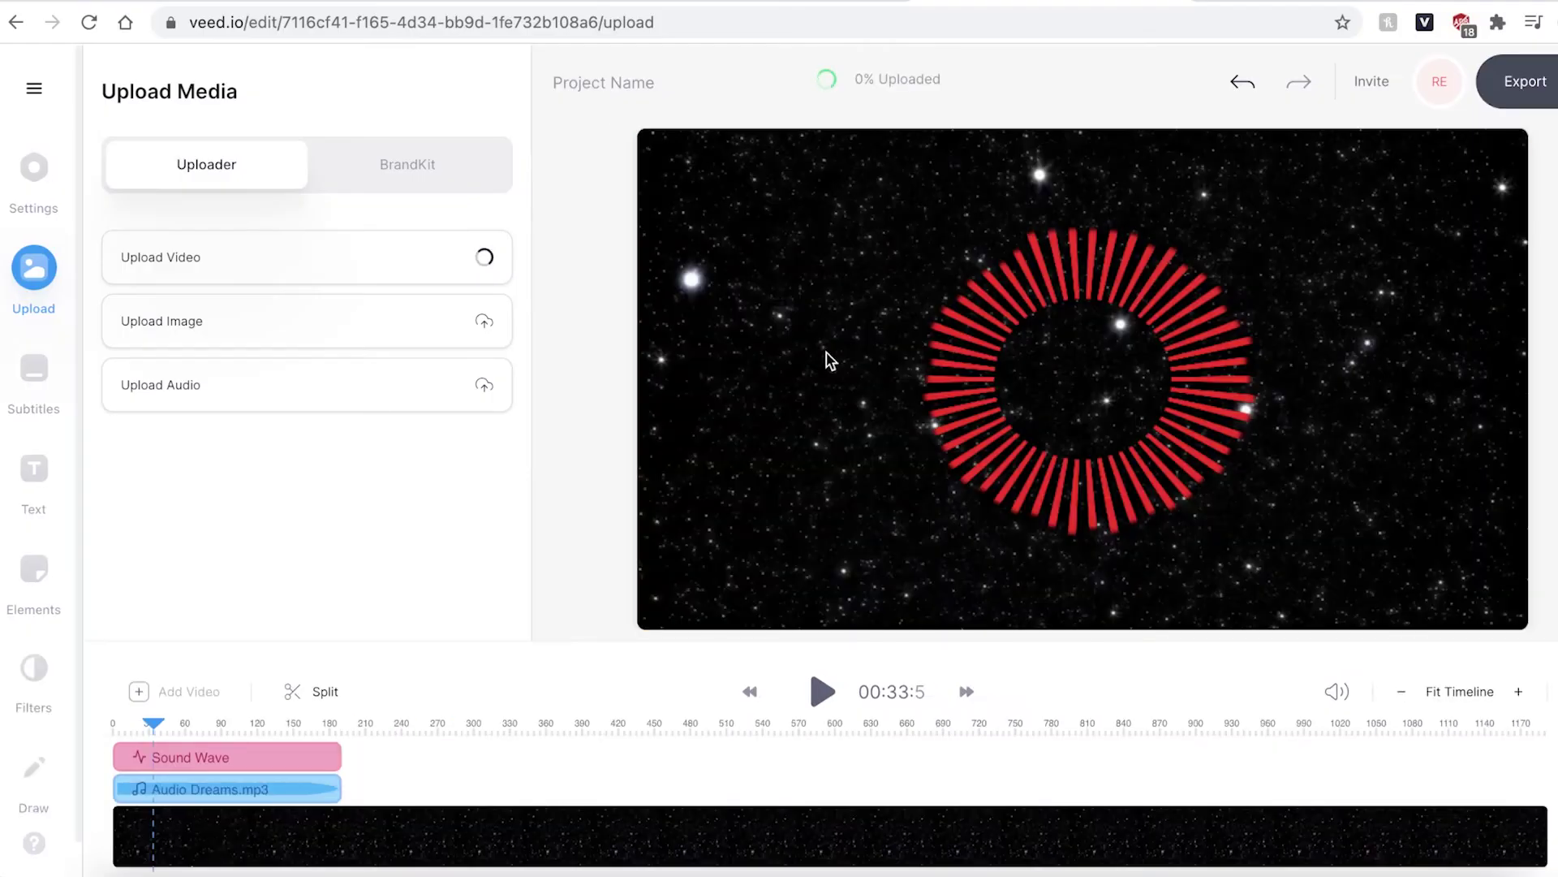
left_click(339, 728)
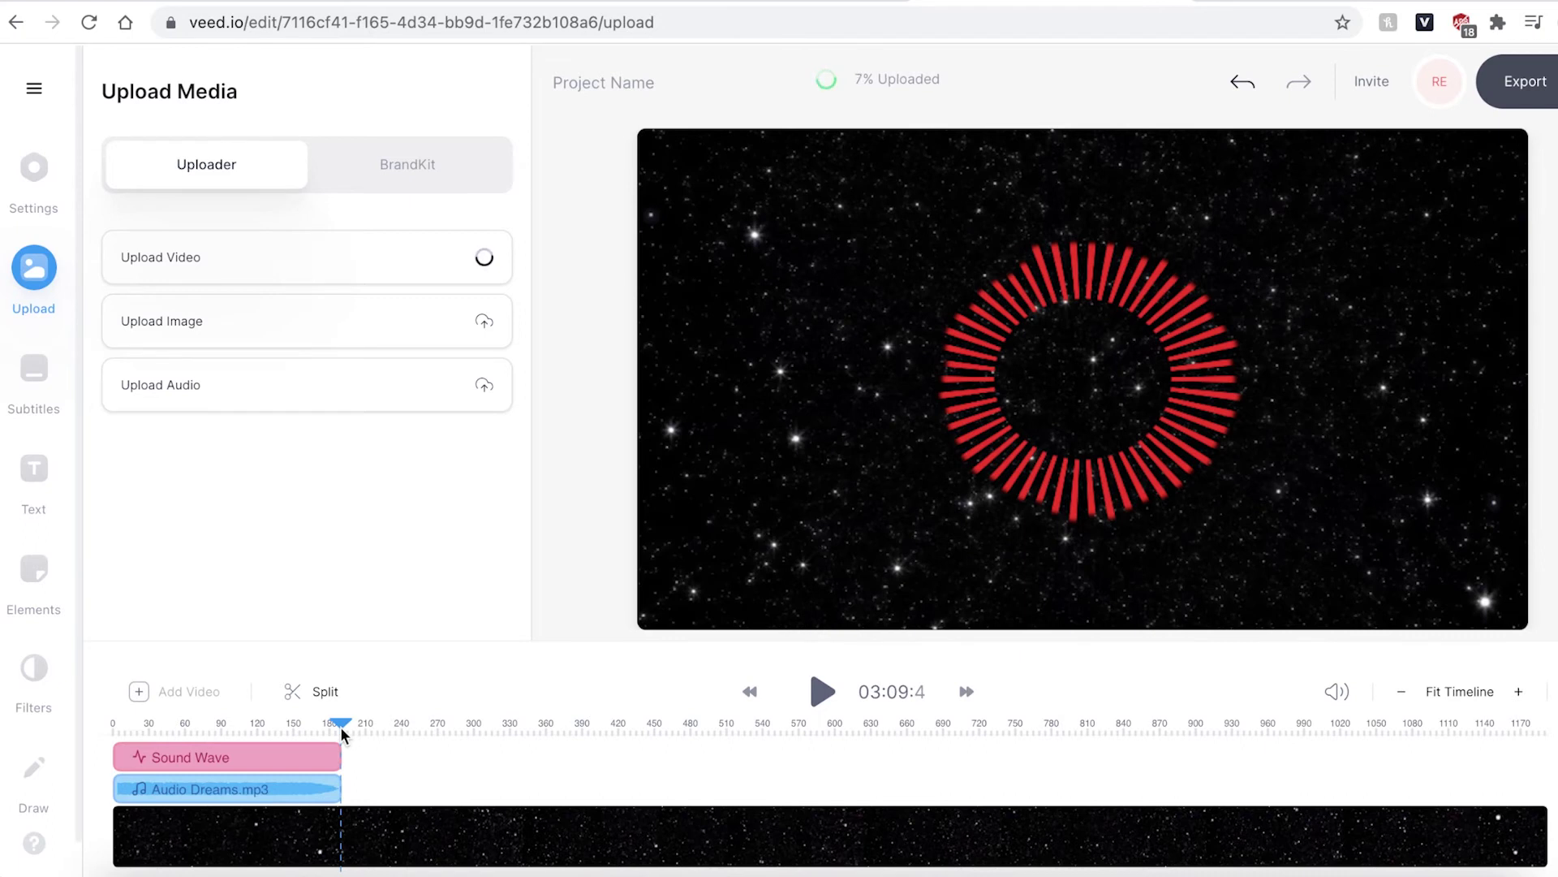
Split the starfield video at the audio's end and delete the leftover tail
left_click(360, 857)
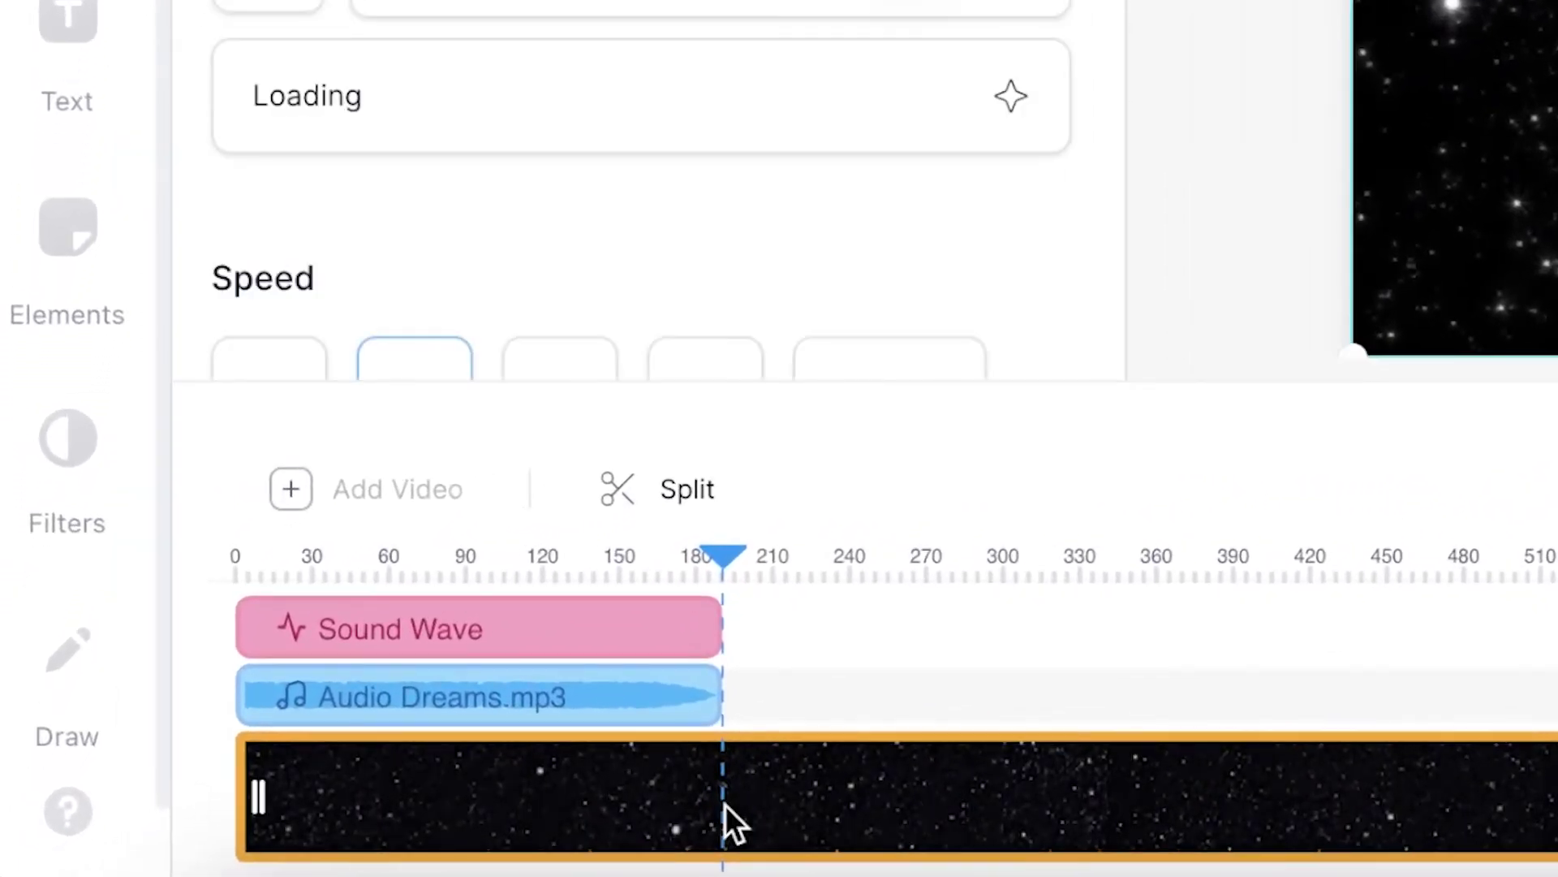
left_click(665, 498)
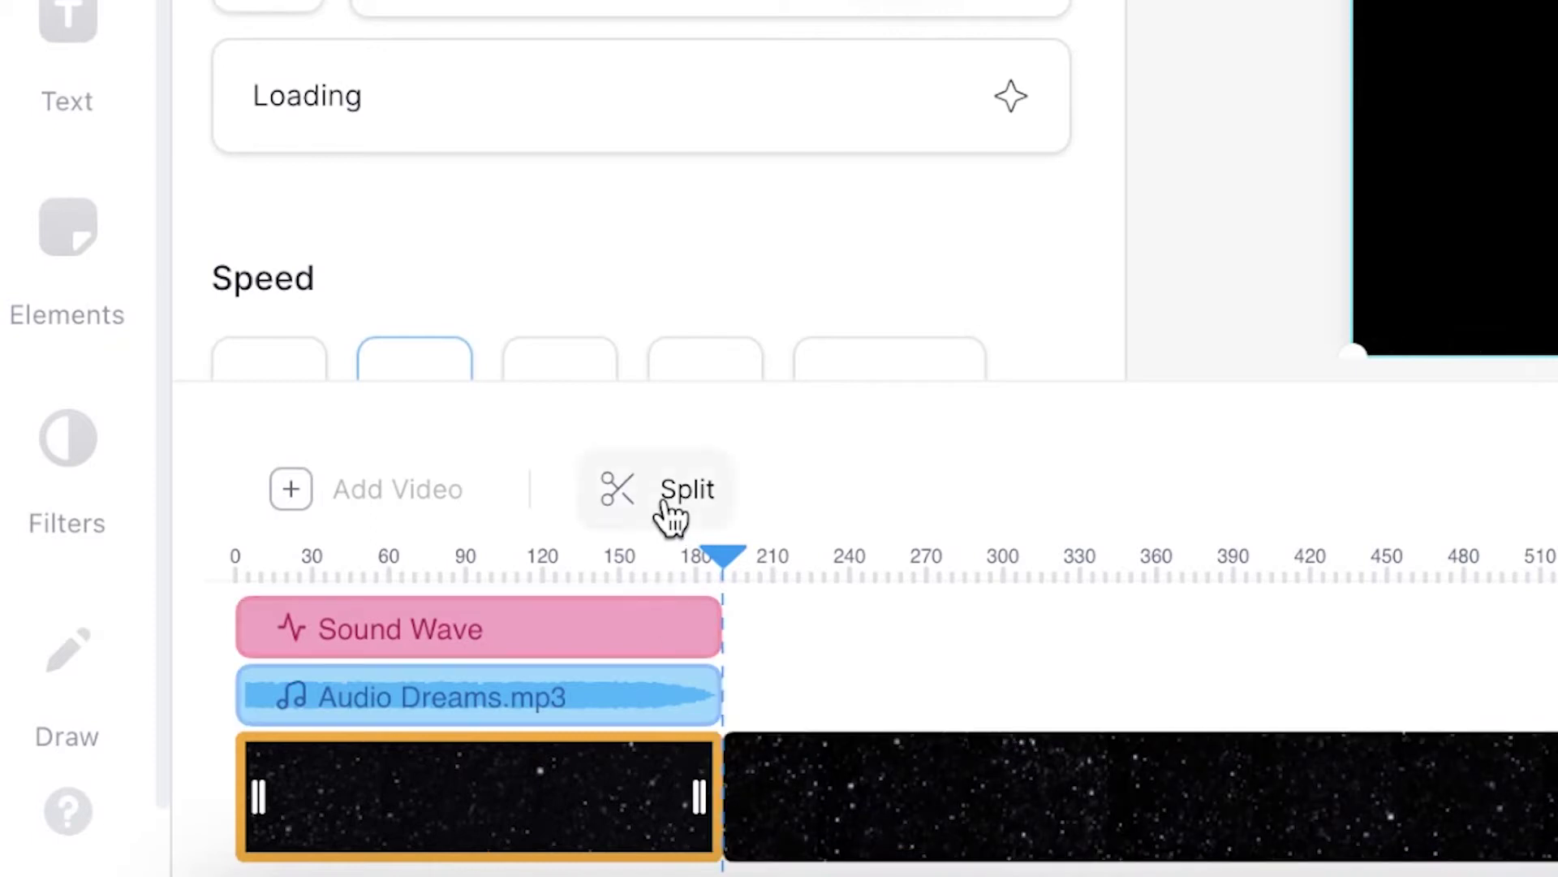
left_click(810, 781)
key("Delete")
left_click(33, 268)
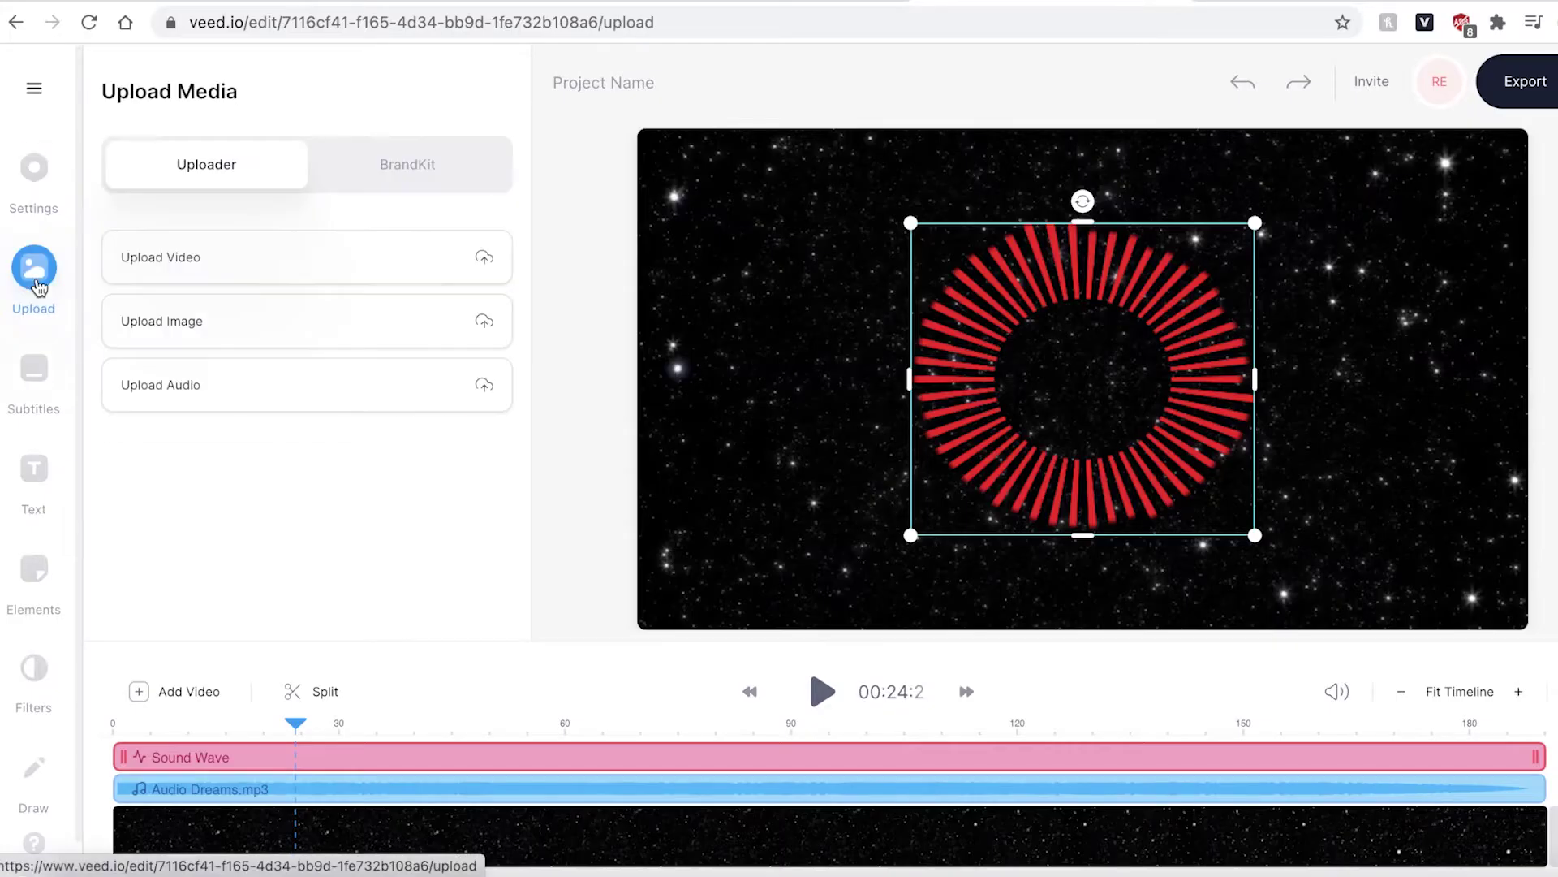
Upload the veed-logo.png image into the project
left_click(148, 322)
scroll(599, 410, "down", 5)
left_click(598, 466)
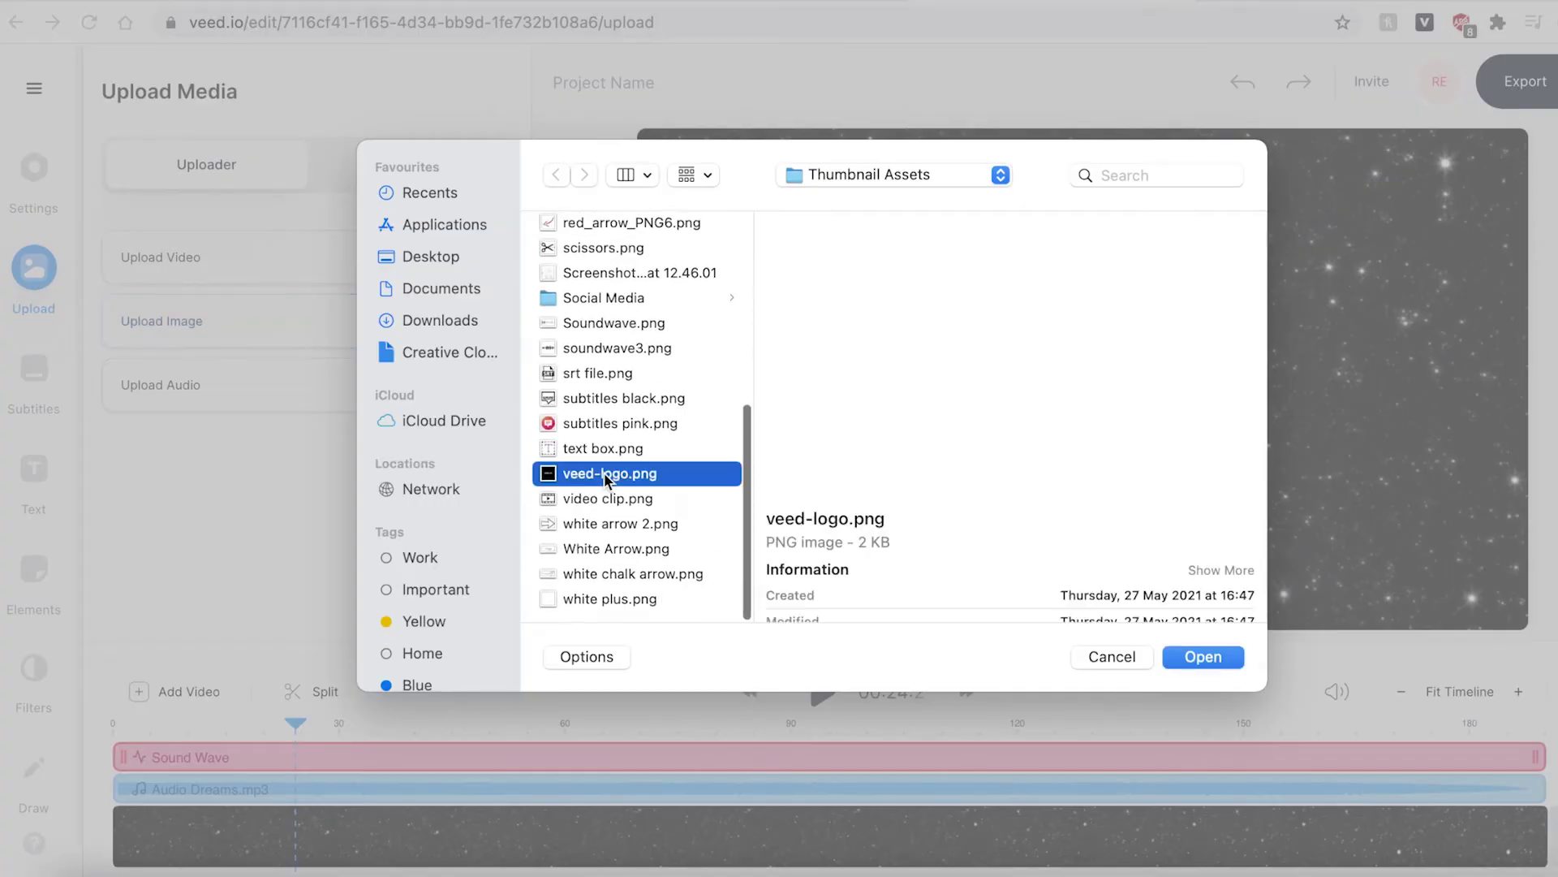
double_click(598, 466)
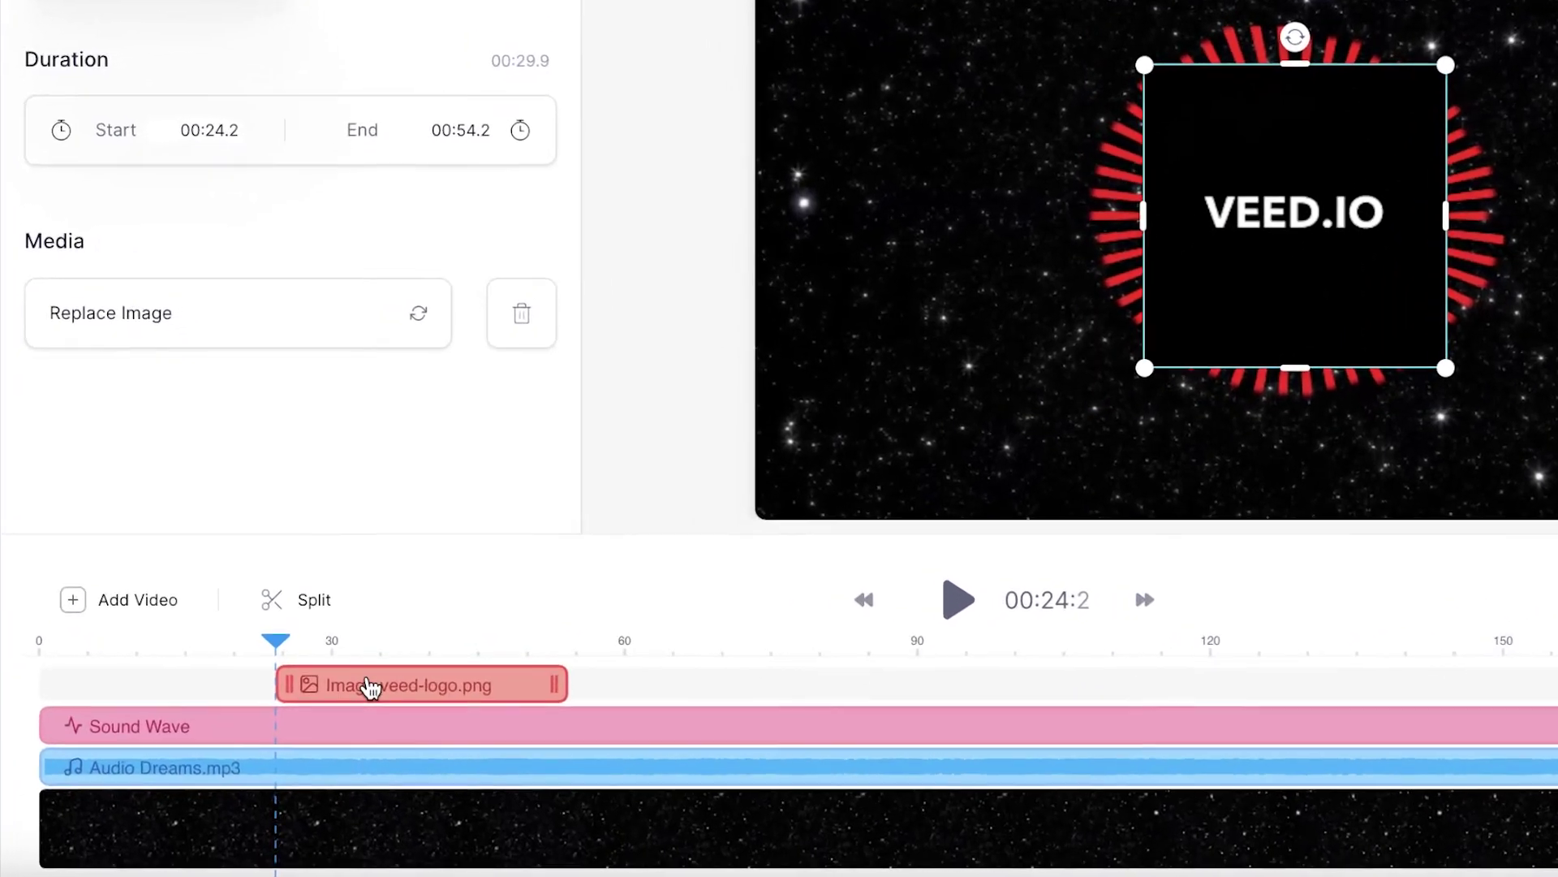
Move the logo clip to its own track below Sound Wave and preview playback
left_click_drag(371, 647, 370, 698)
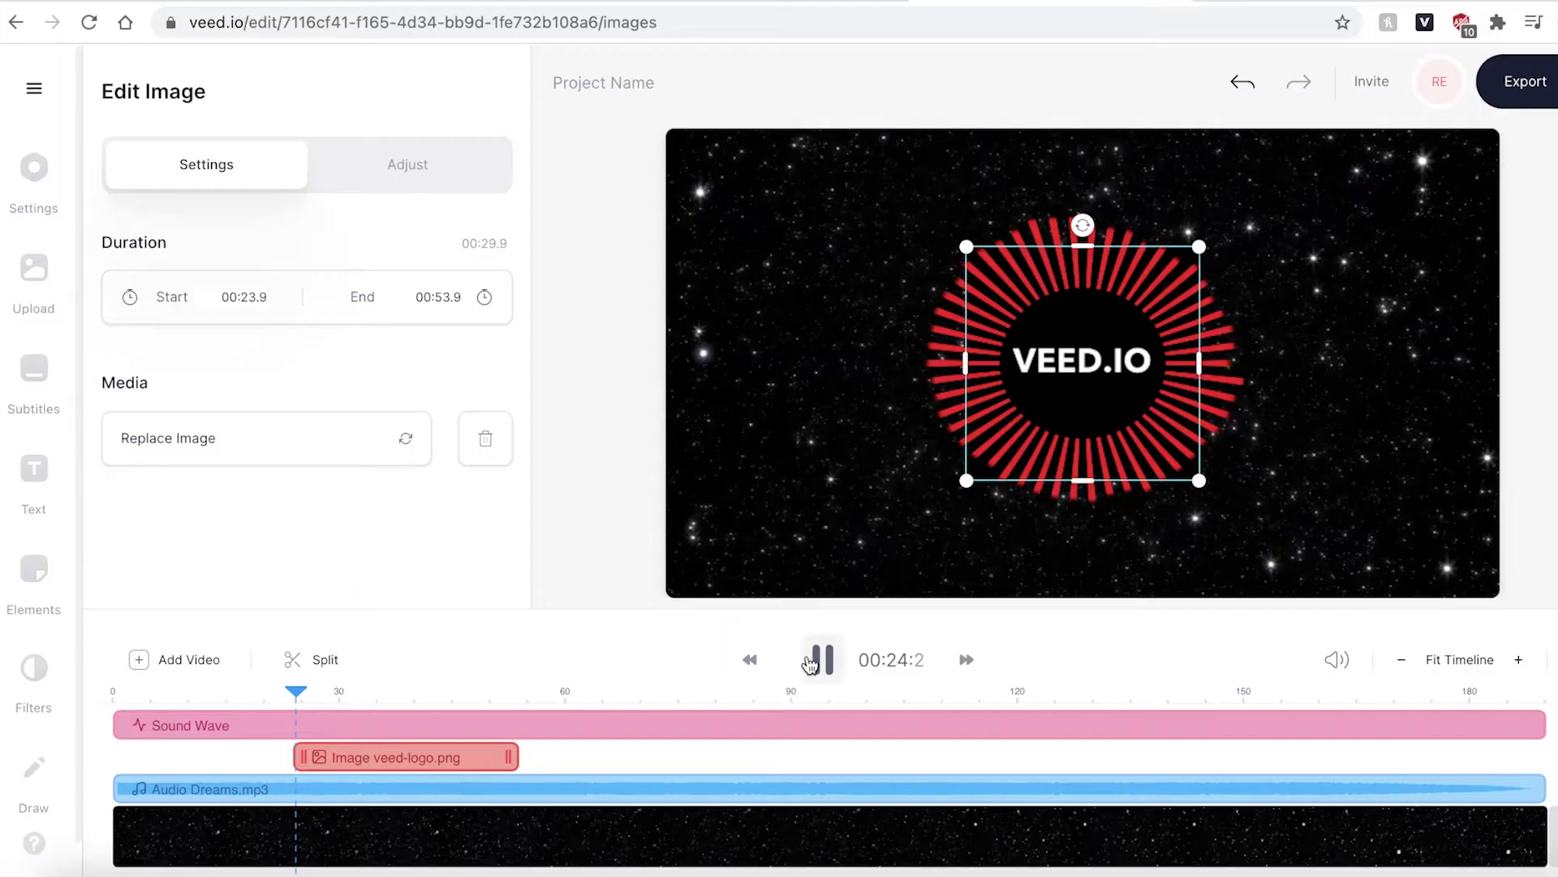
left_click(1095, 540)
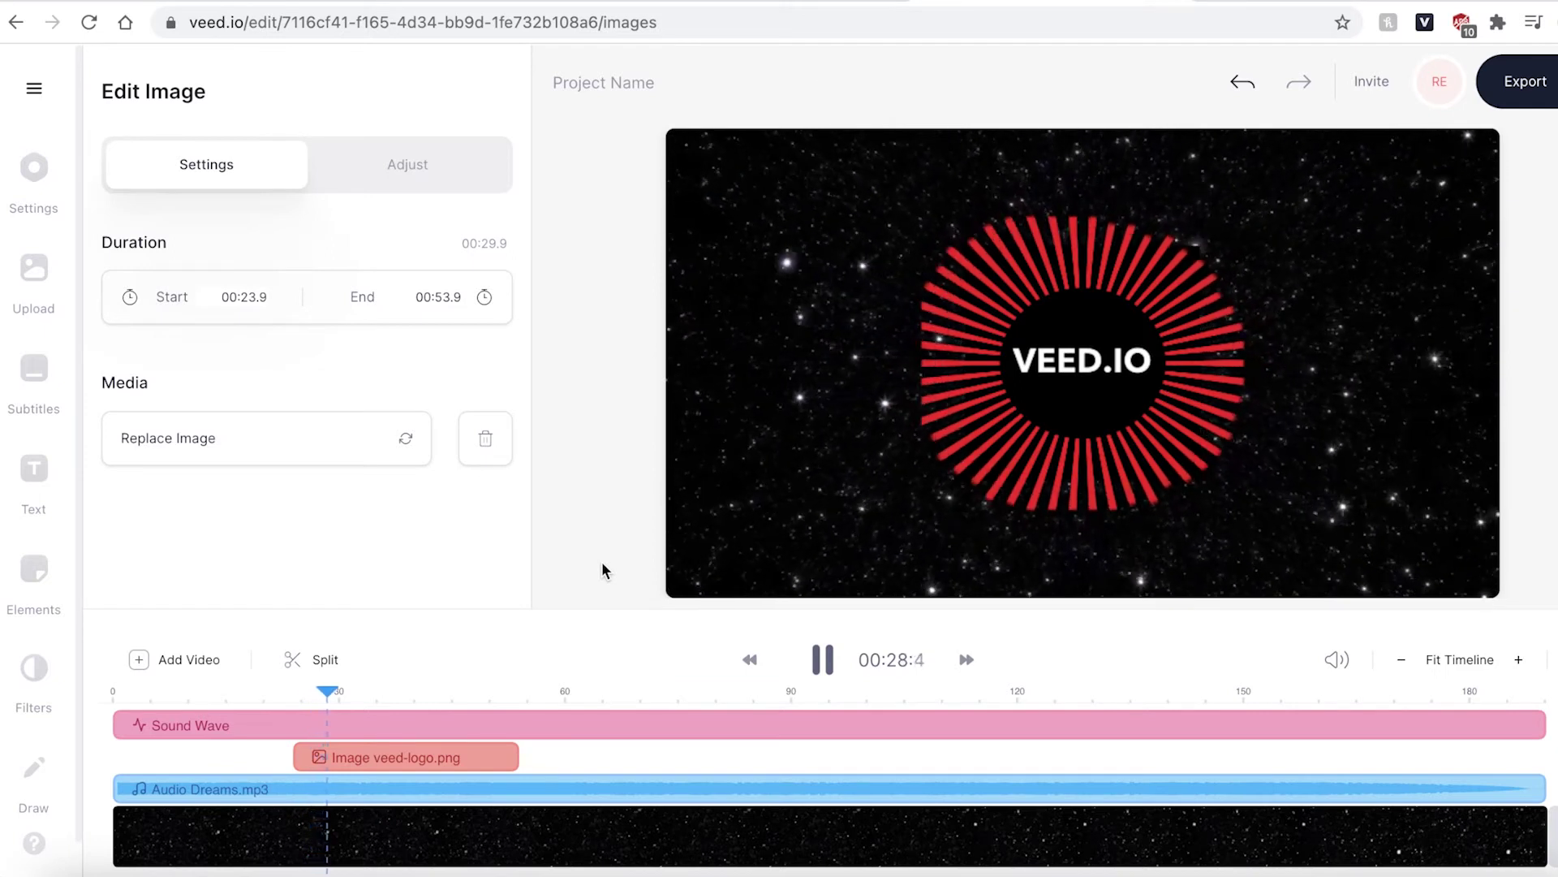
left_click(822, 659)
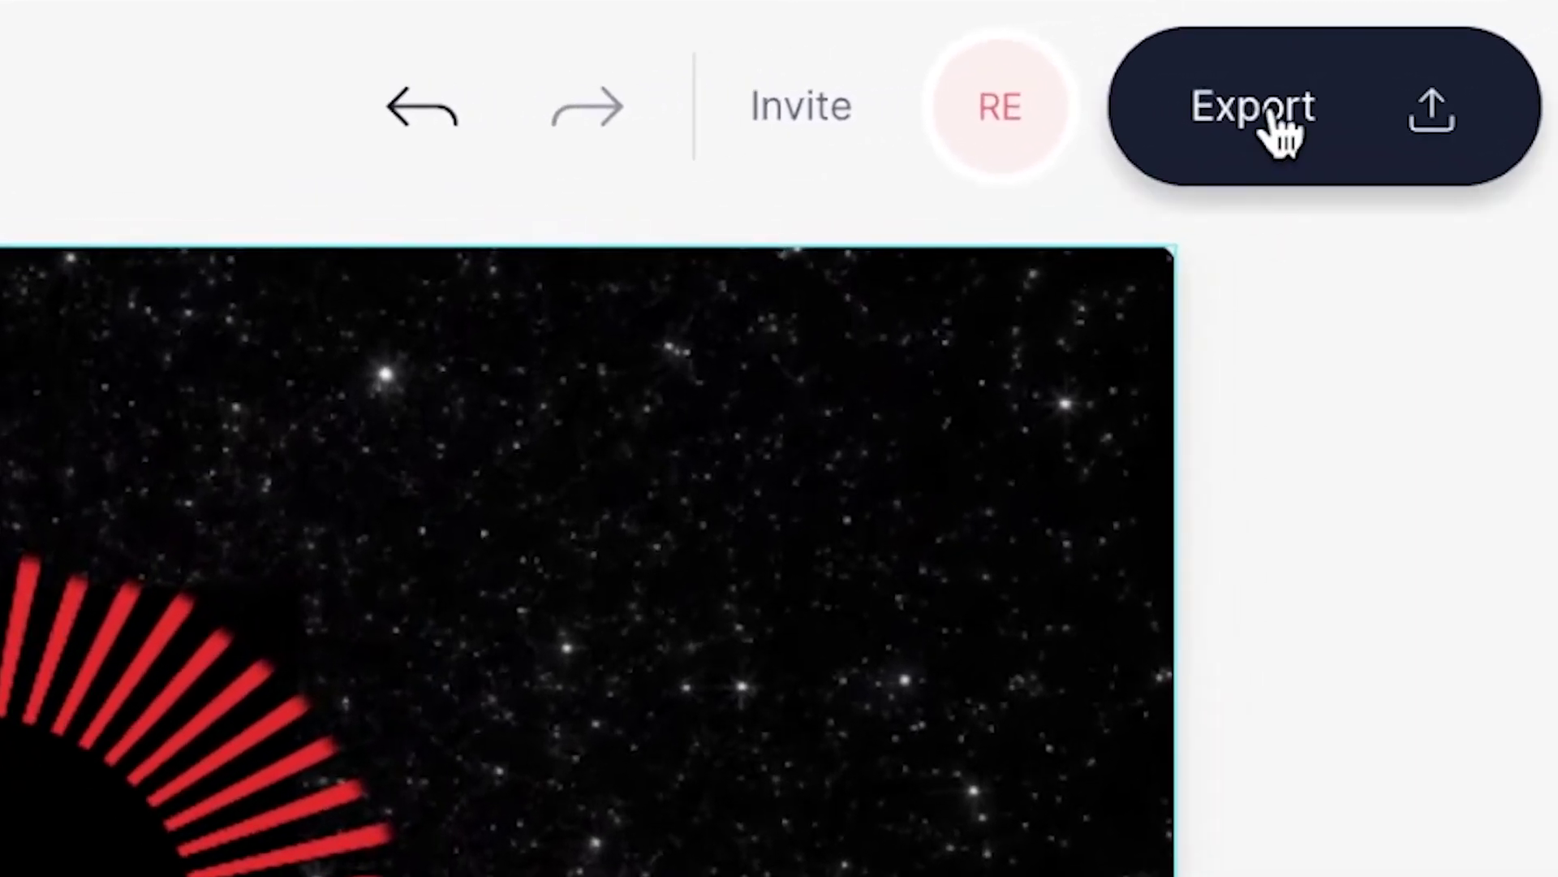
Export the video using the HD quality preset
left_click(1272, 105)
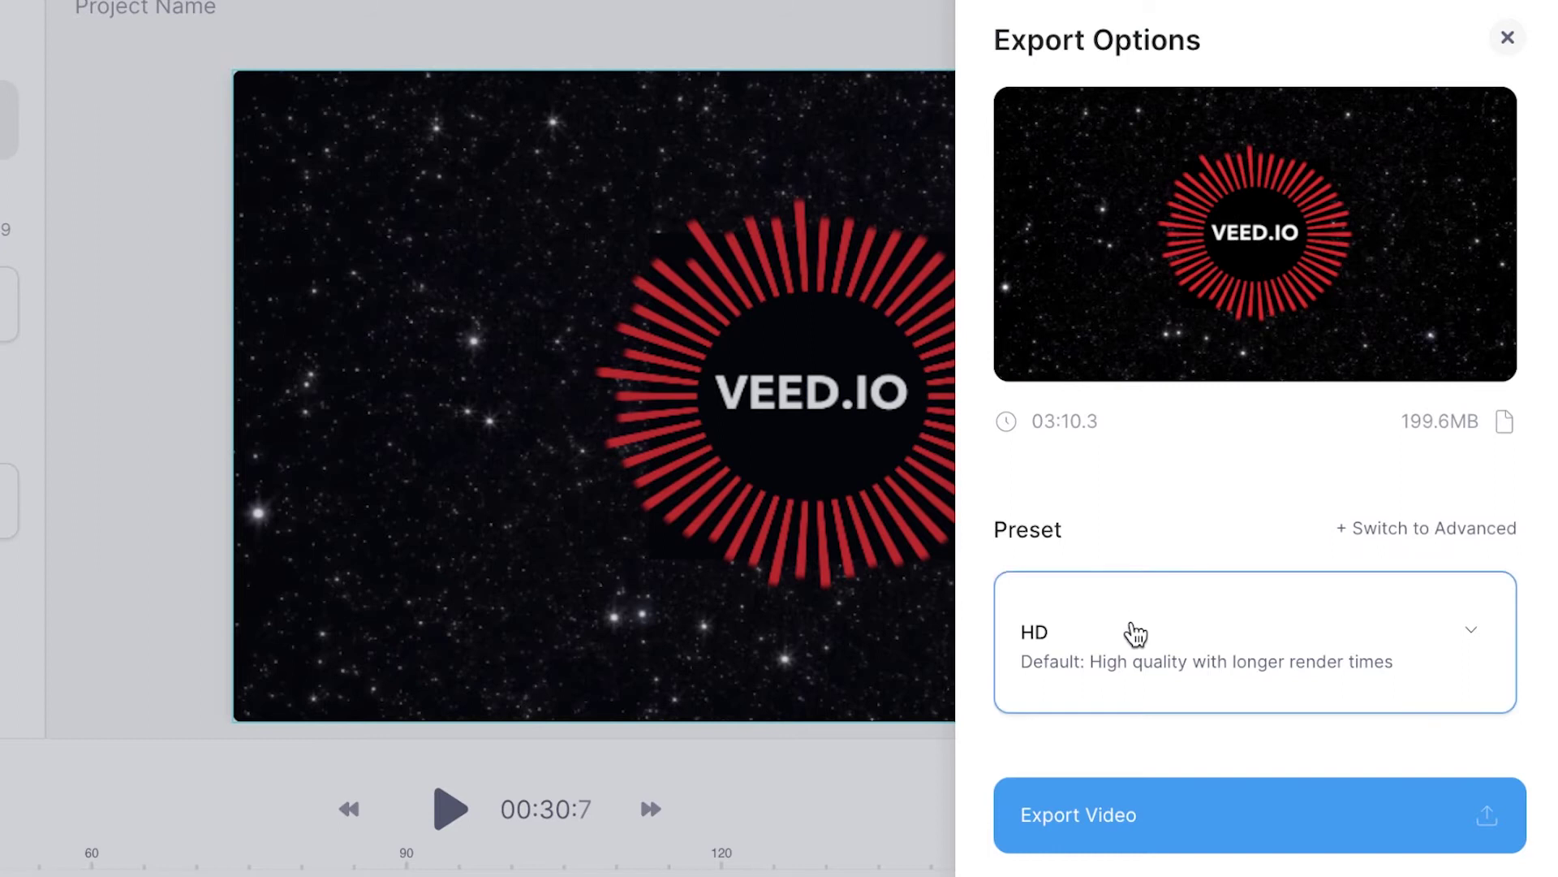
left_click(1133, 633)
scroll(1122, 727, "down", 5)
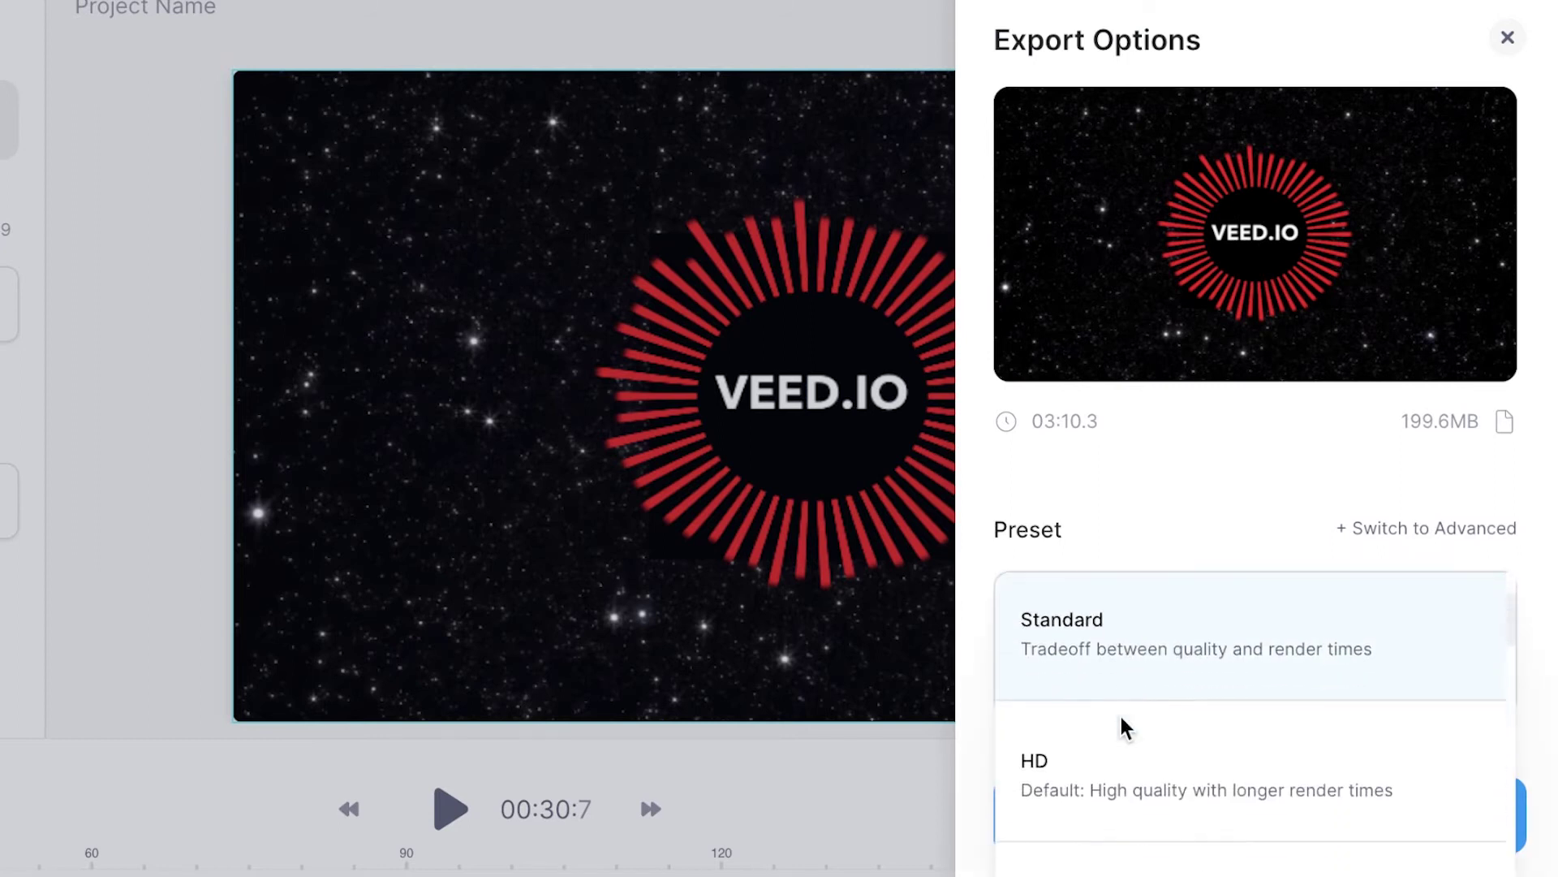
scroll(1120, 718, "down", 2)
scroll(1120, 718, "up", 4)
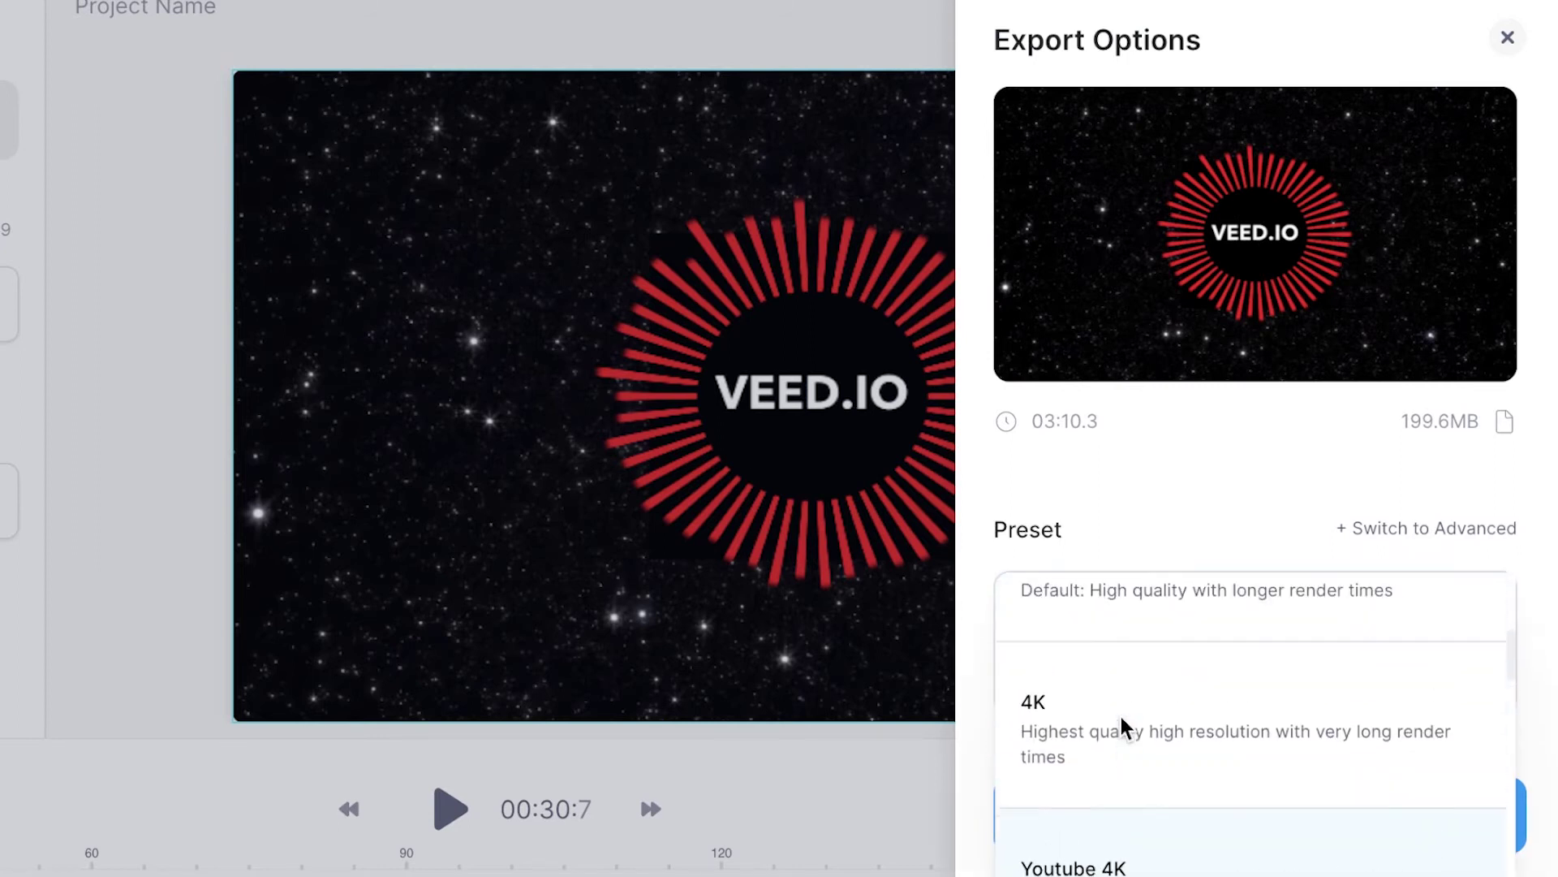
left_click(1110, 694)
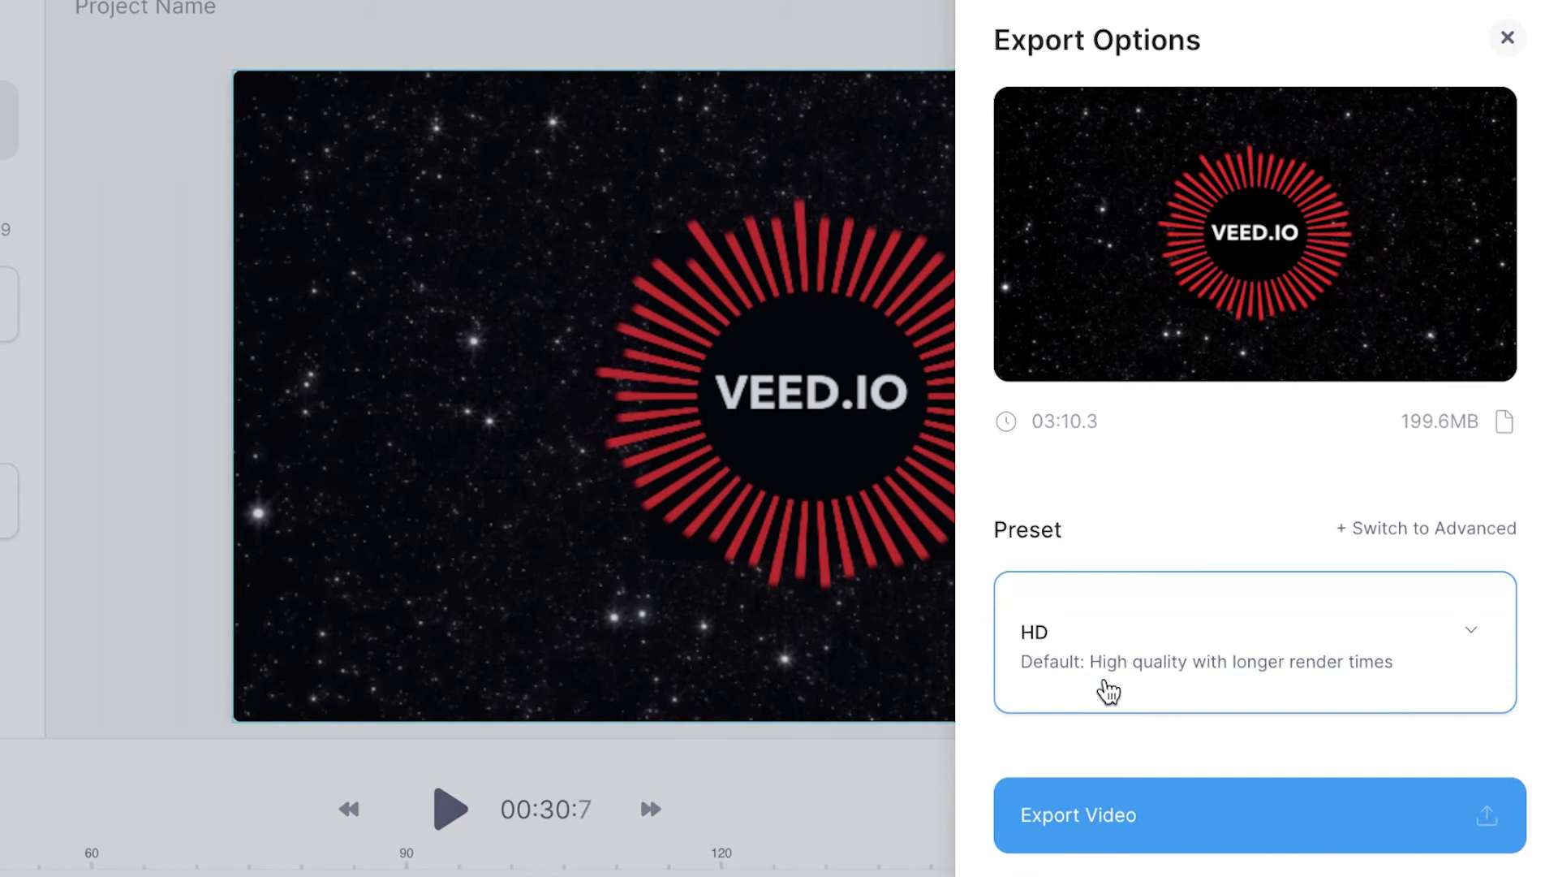
left_click(1101, 810)
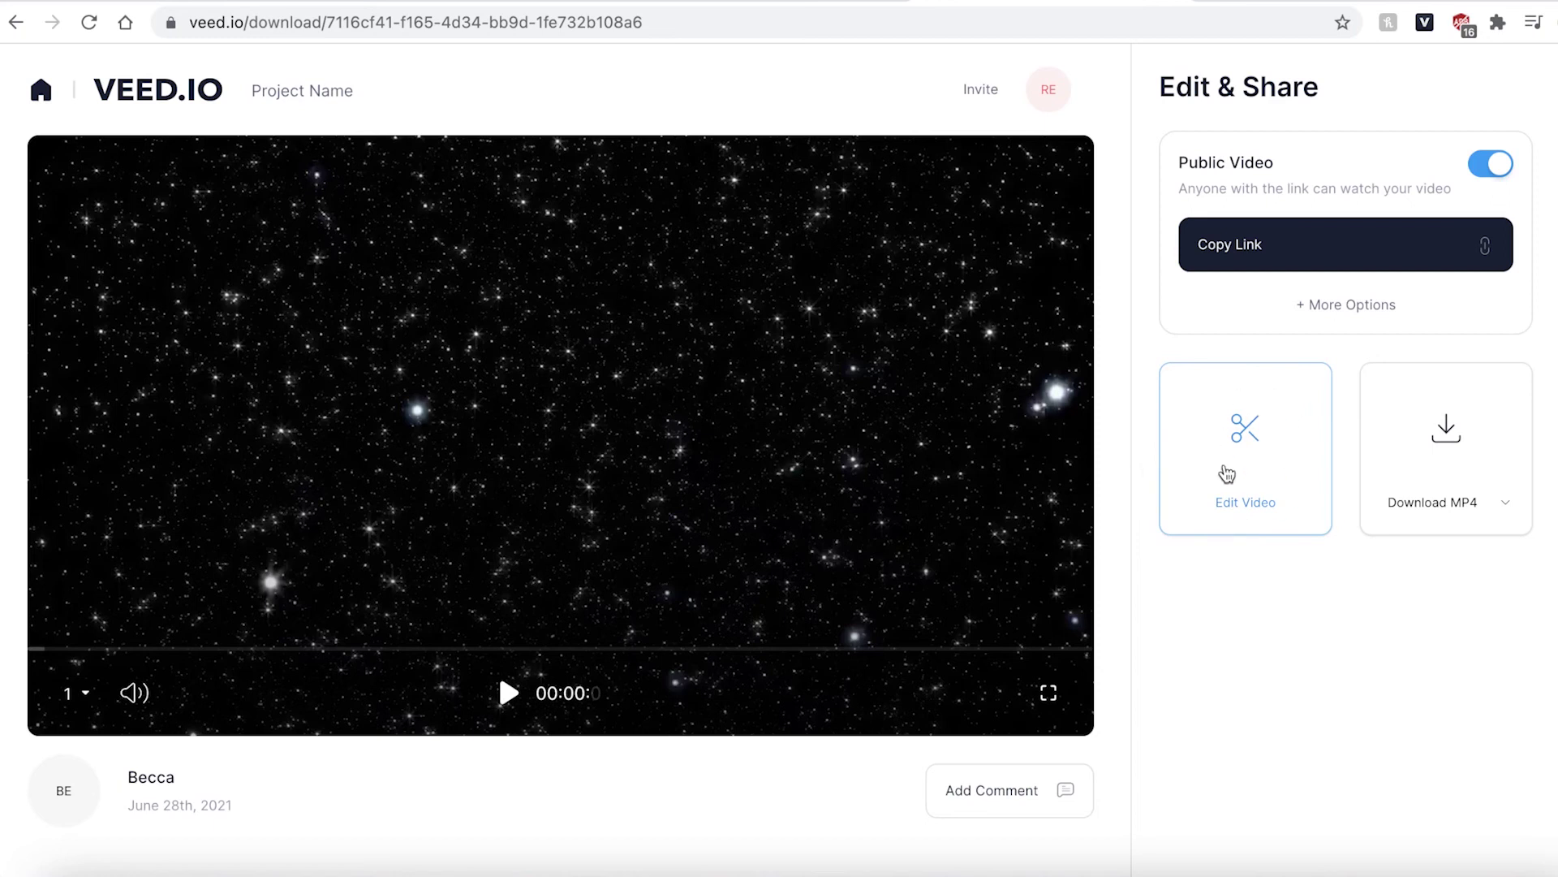
Download the rendered video as the MP4 file Project Name (2).mp4
left_click(1224, 469)
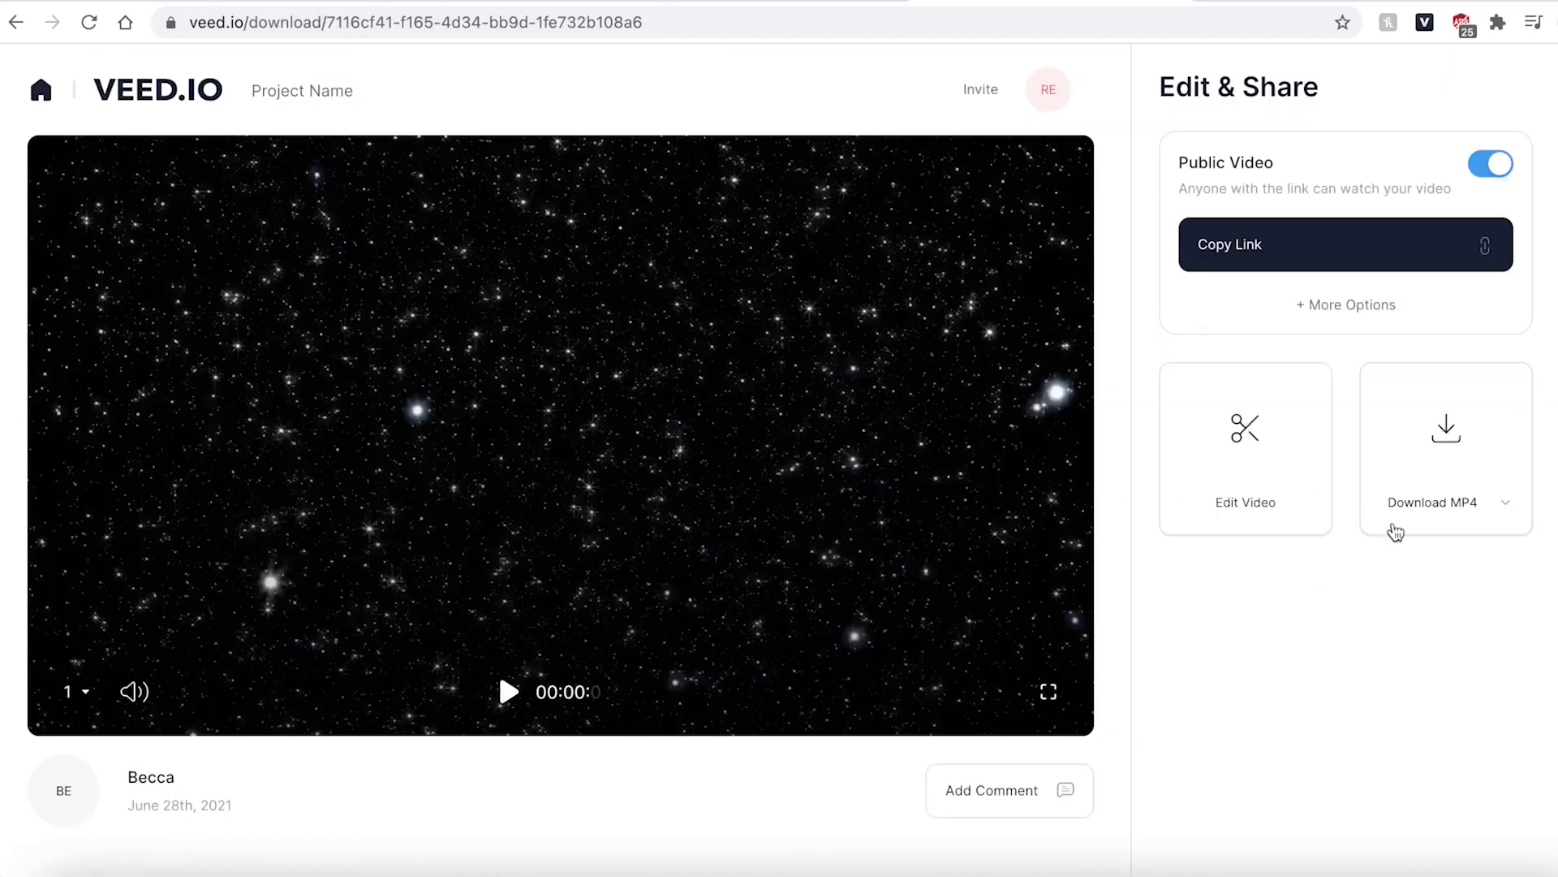
left_click(1449, 449)
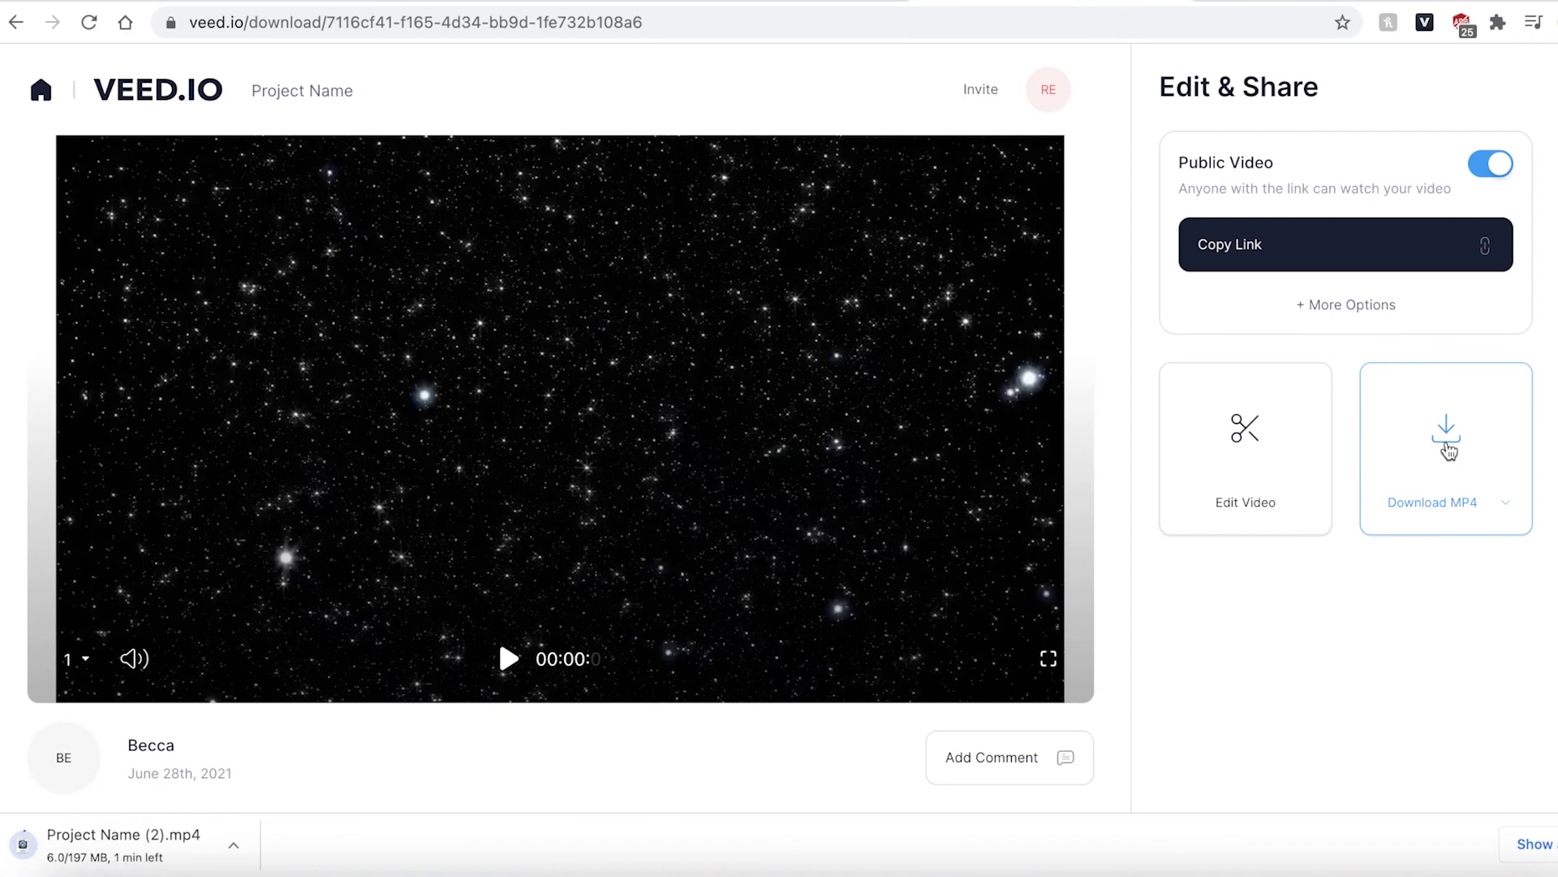